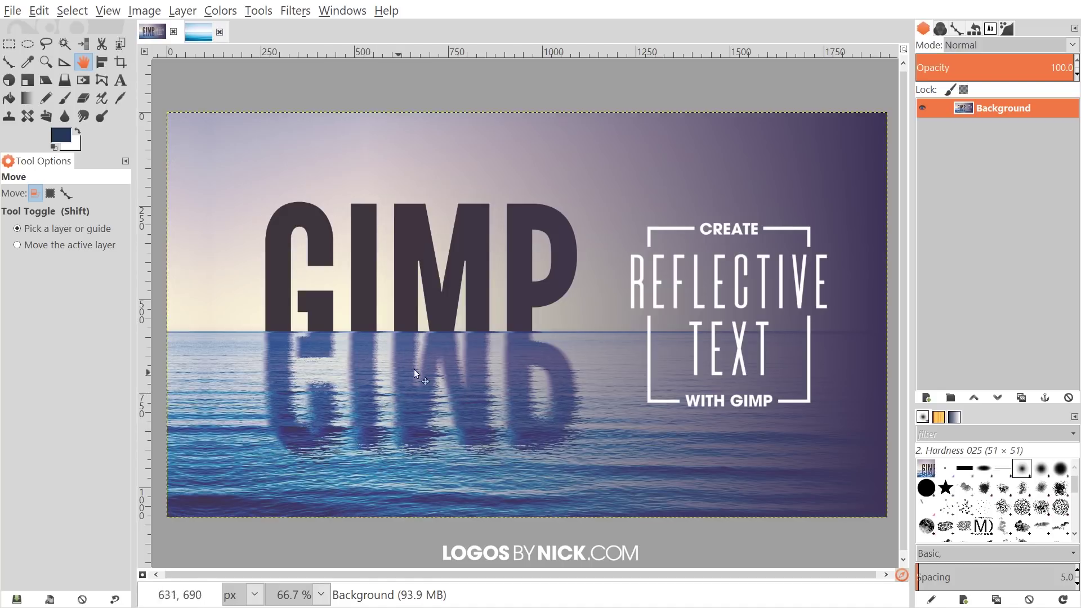
Step: Pan across the finished reflective-text example image
key("space")
left_click_drag(598, 297, 593, 297)
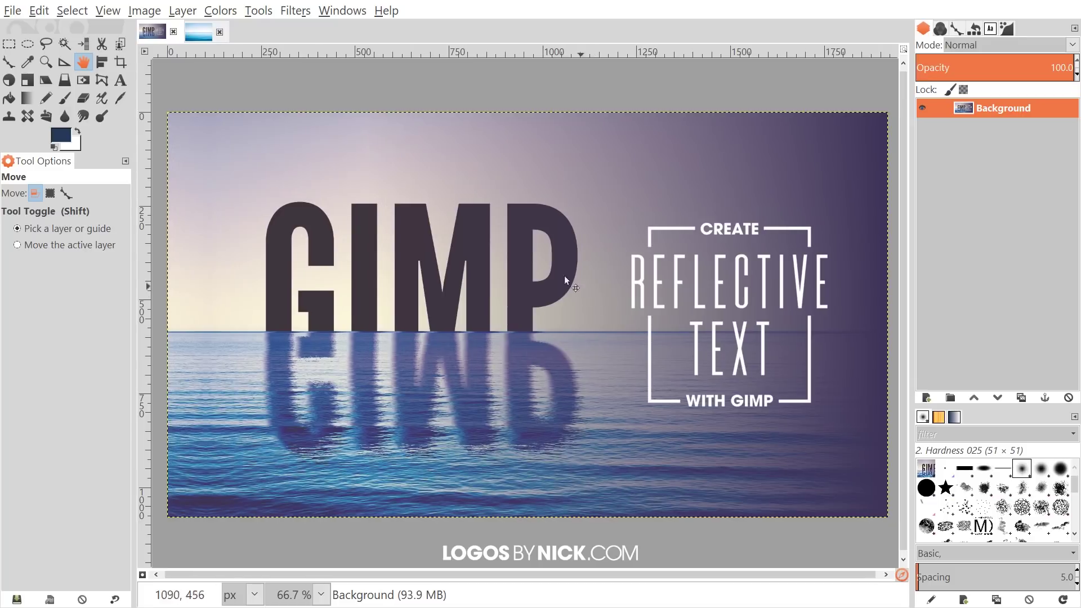
Step: Switch to the ocean photo and set the foreground colour to dark blue 273758
left_click(202, 35)
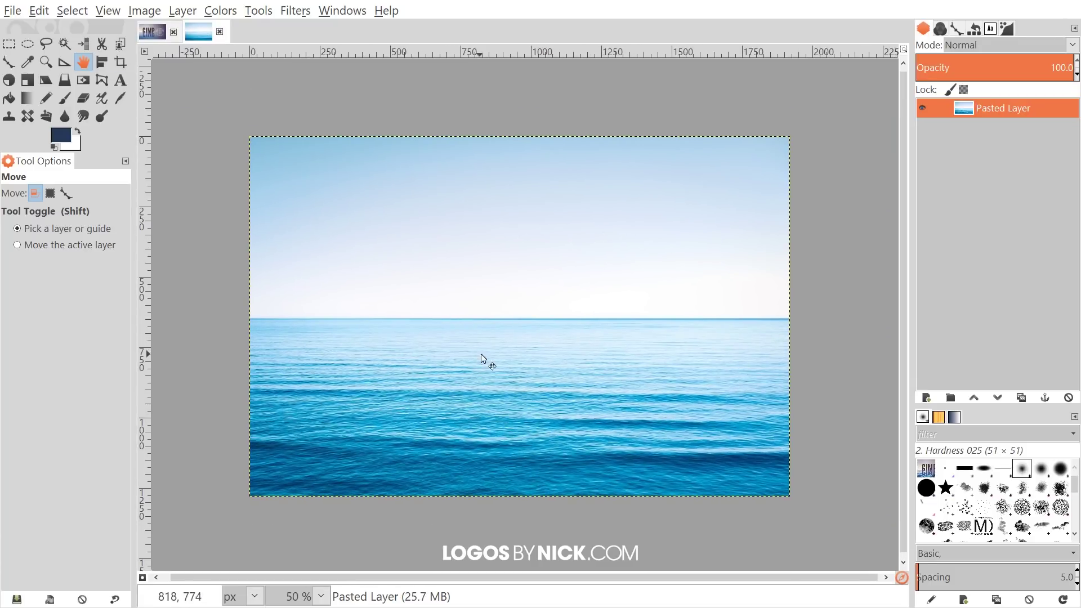
left_click_drag(481, 353, 481, 351)
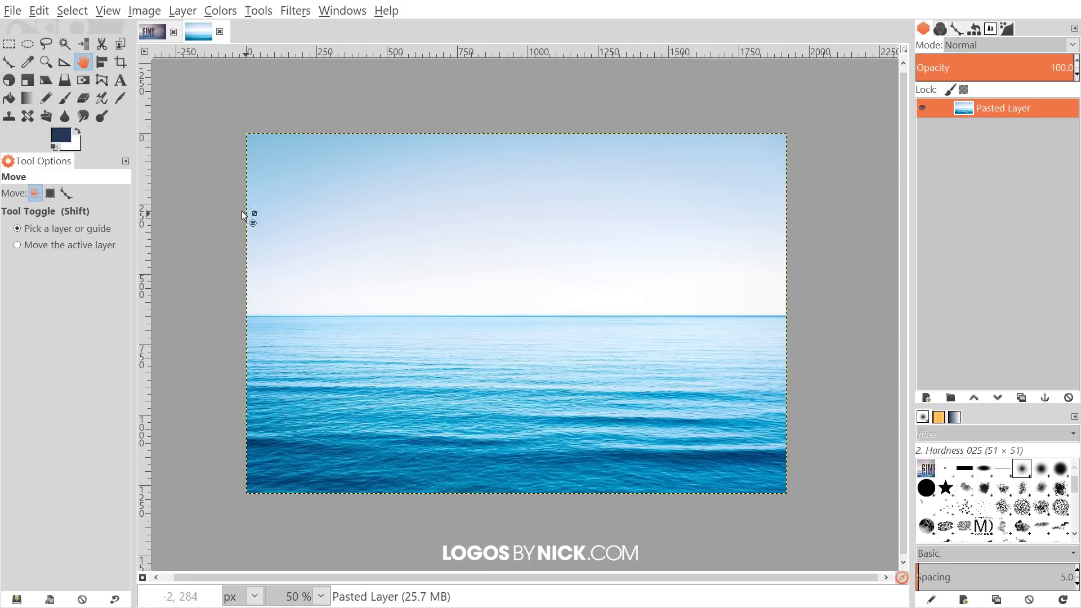
left_click(61, 137)
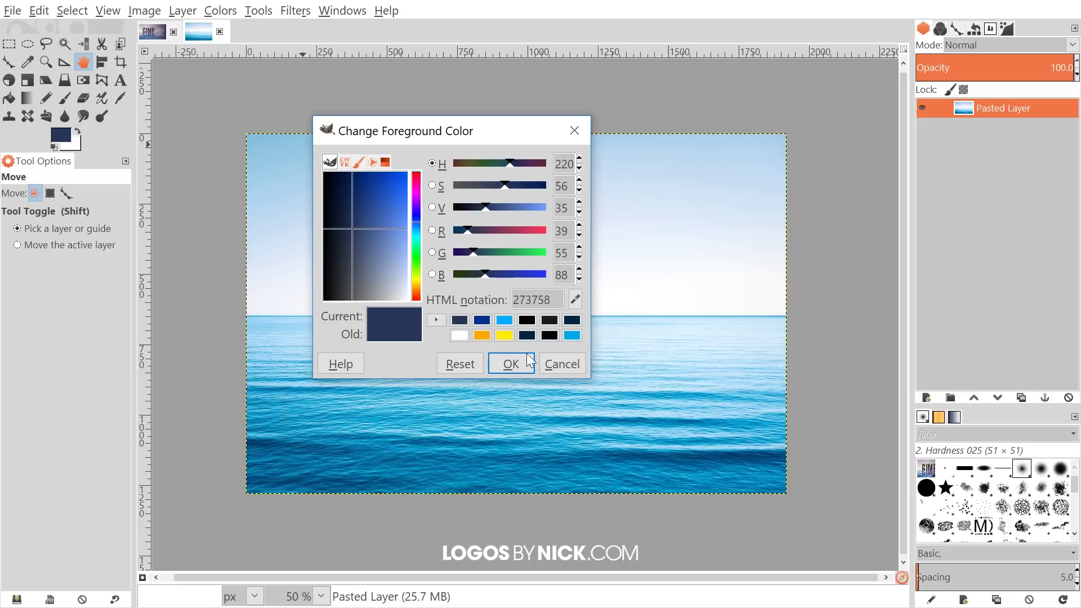
left_click(513, 364)
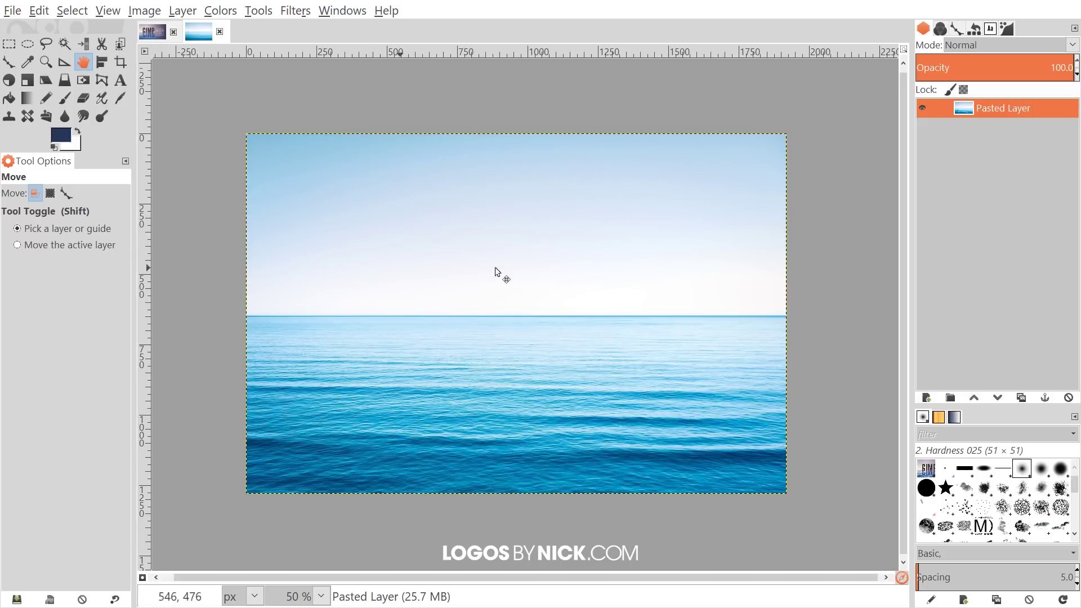
Step: Type 'GIMP' near the horizon in League Gothic at 624 px
left_click(120, 81)
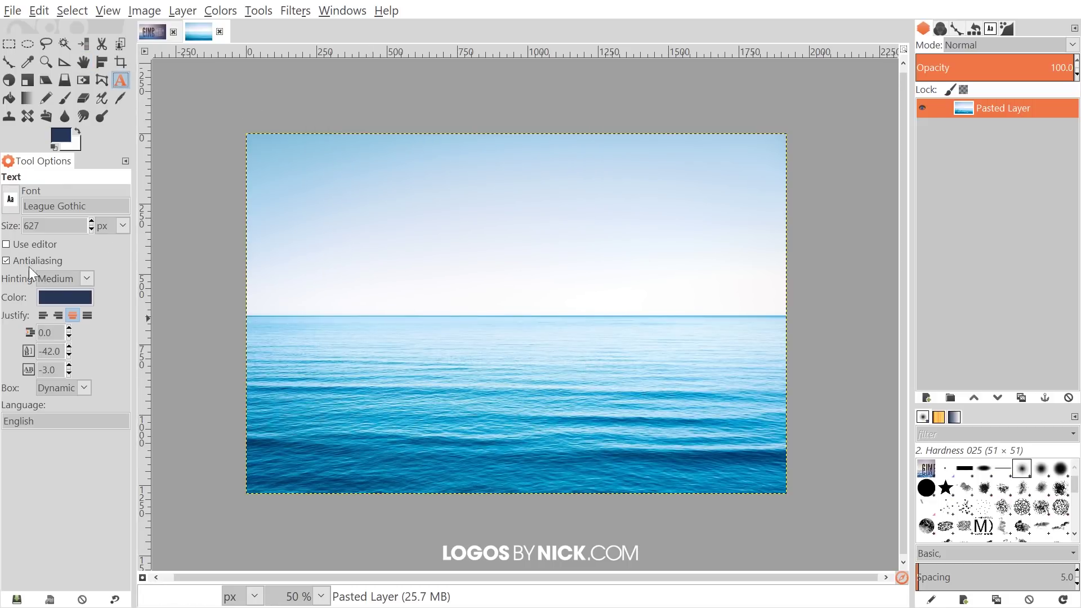
left_click(11, 200)
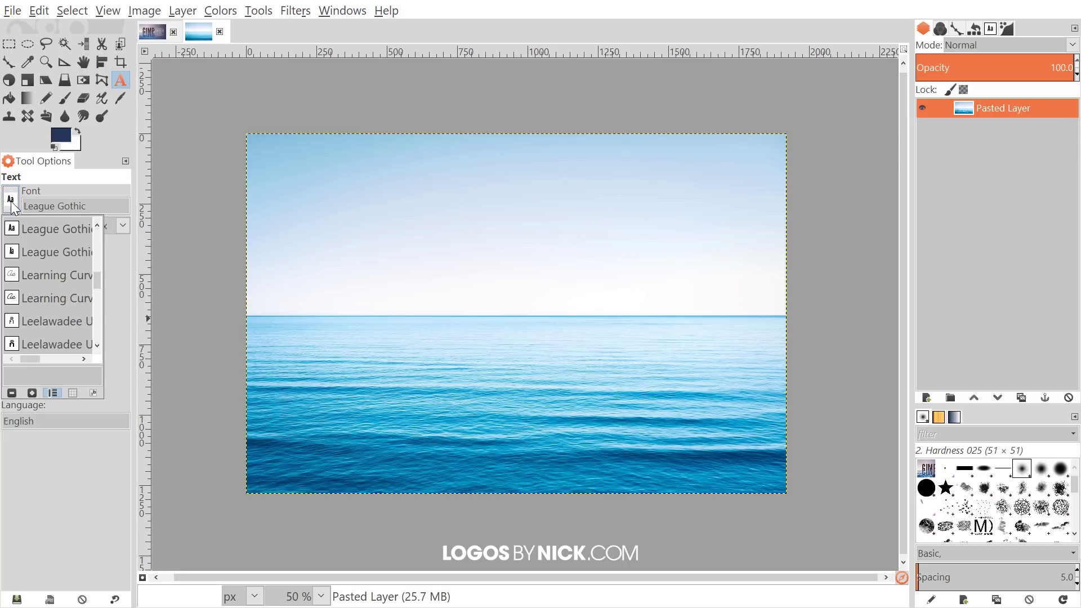
left_click(34, 191)
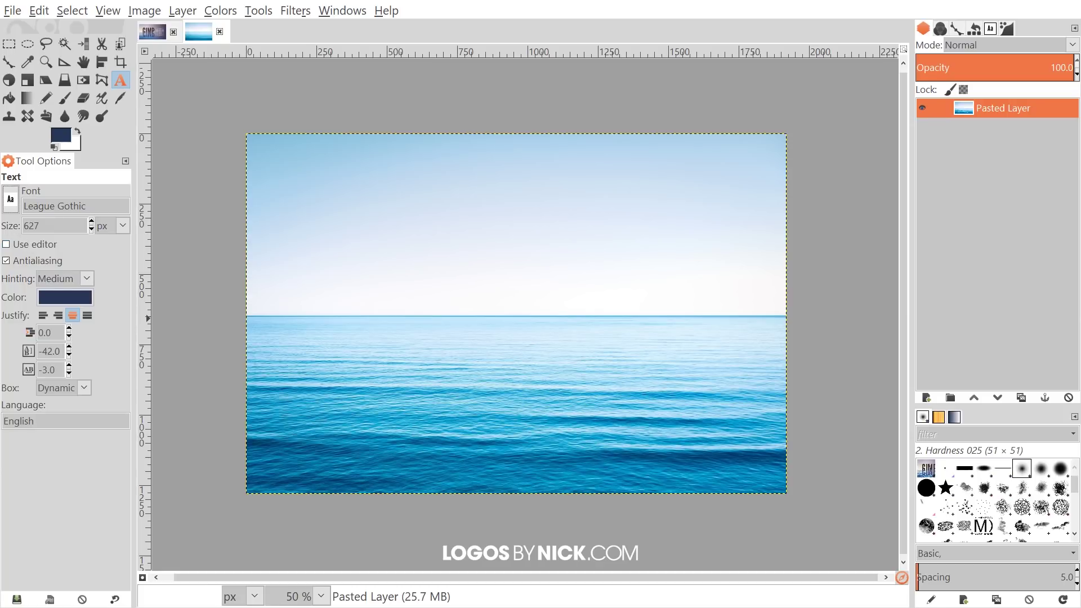
left_click(411, 299)
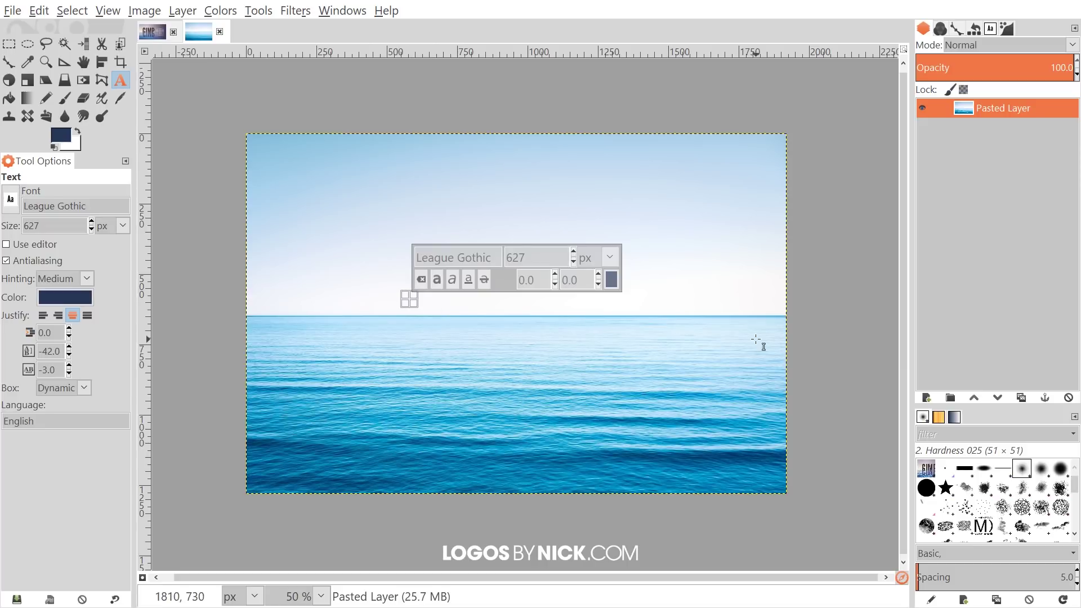
type("GIMP")
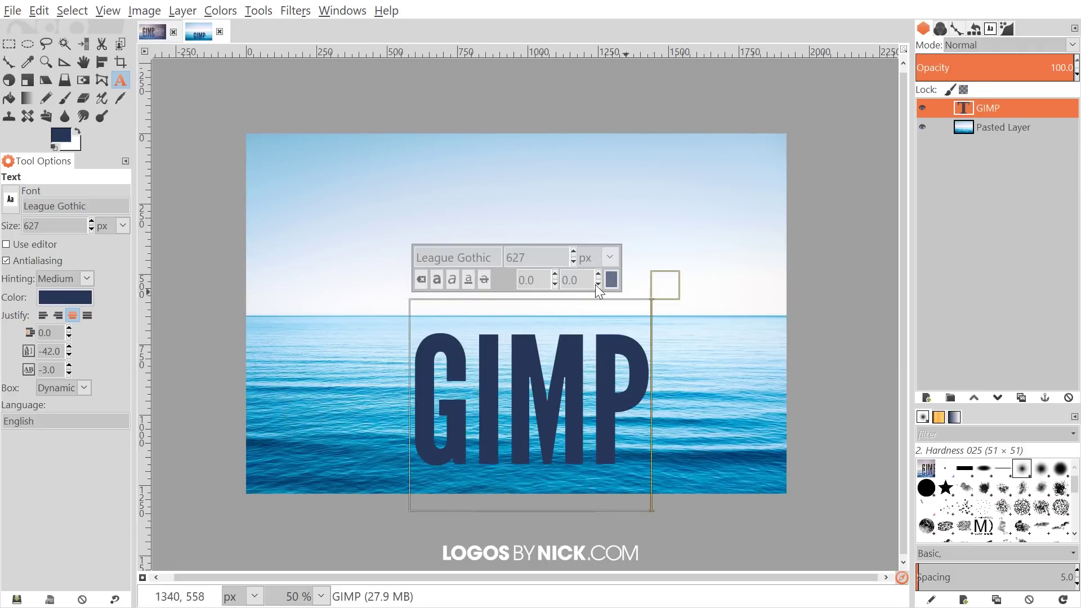
scroll(92, 228, "down", 16)
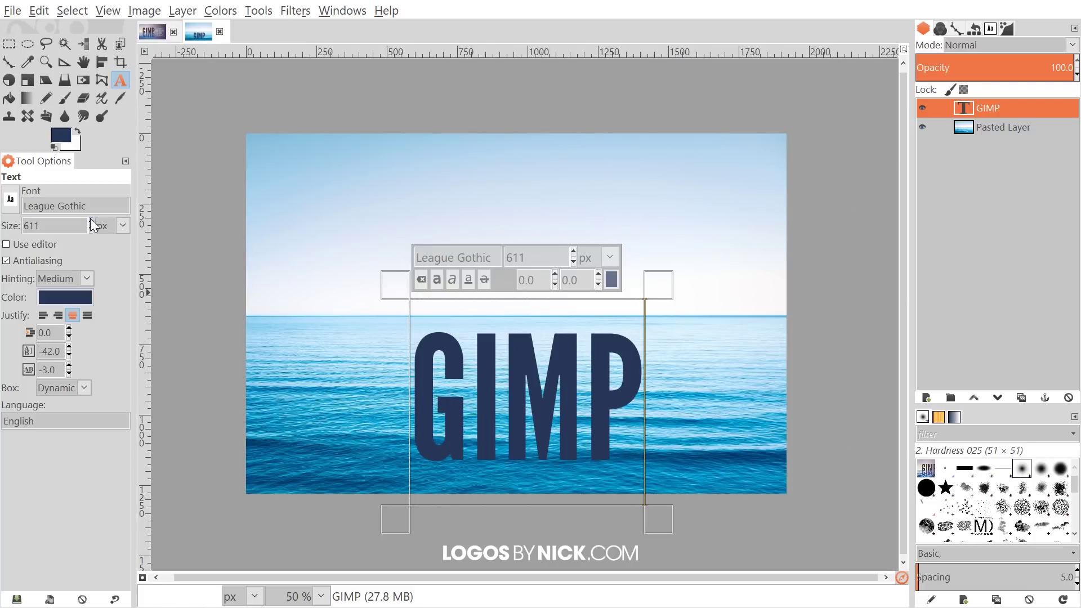
scroll(90, 221, "up", 13)
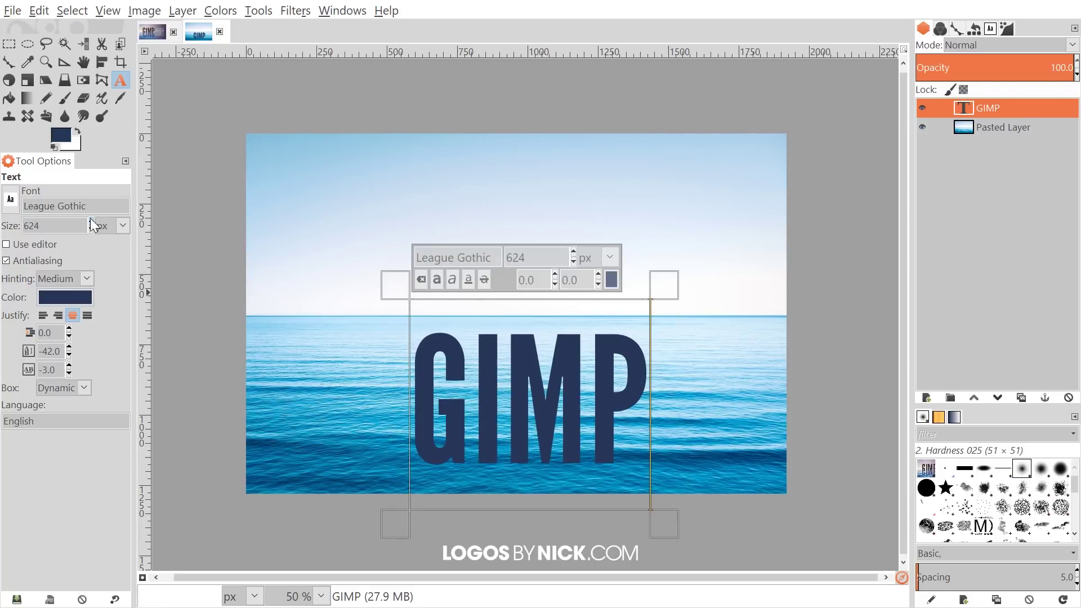
Step: Move the GIMP text up onto the horizon, checking the reference example, then nudge it right
left_click(83, 61)
left_click_drag(609, 426, 530, 310)
left_click(150, 32)
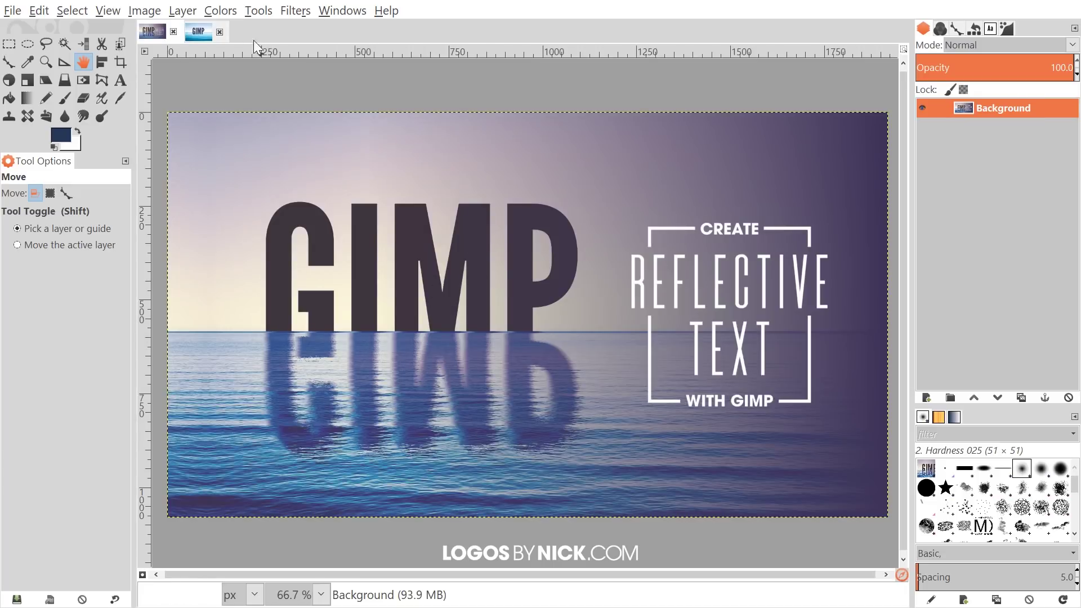
left_click(200, 29)
left_click_drag(522, 296, 526, 295)
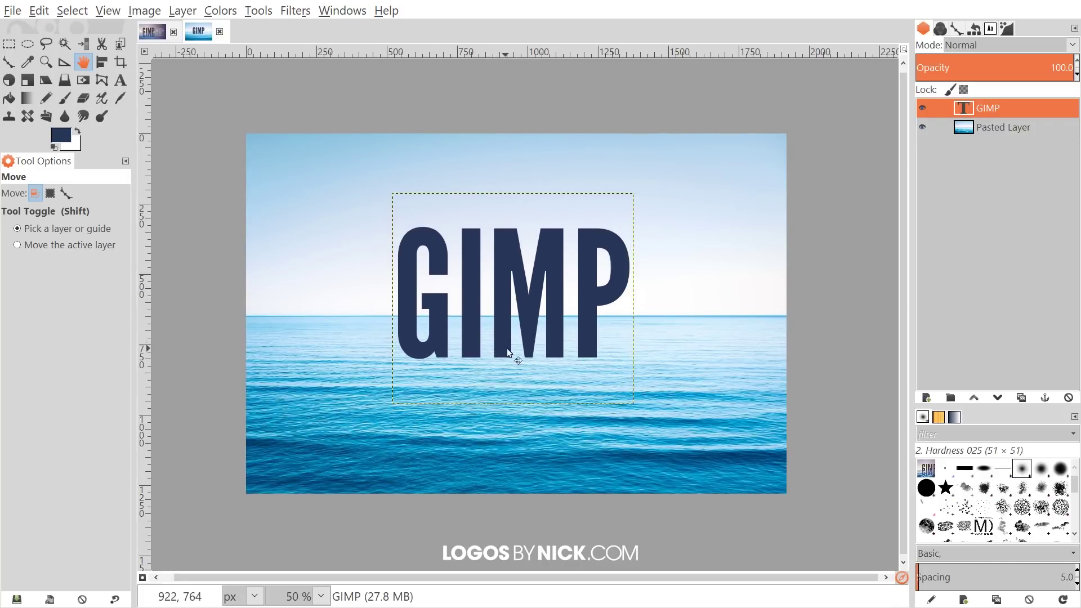
Step: Draw a rectangular selection over the sea below the horizon, aligning its top edge with the horizon
left_click(7, 46)
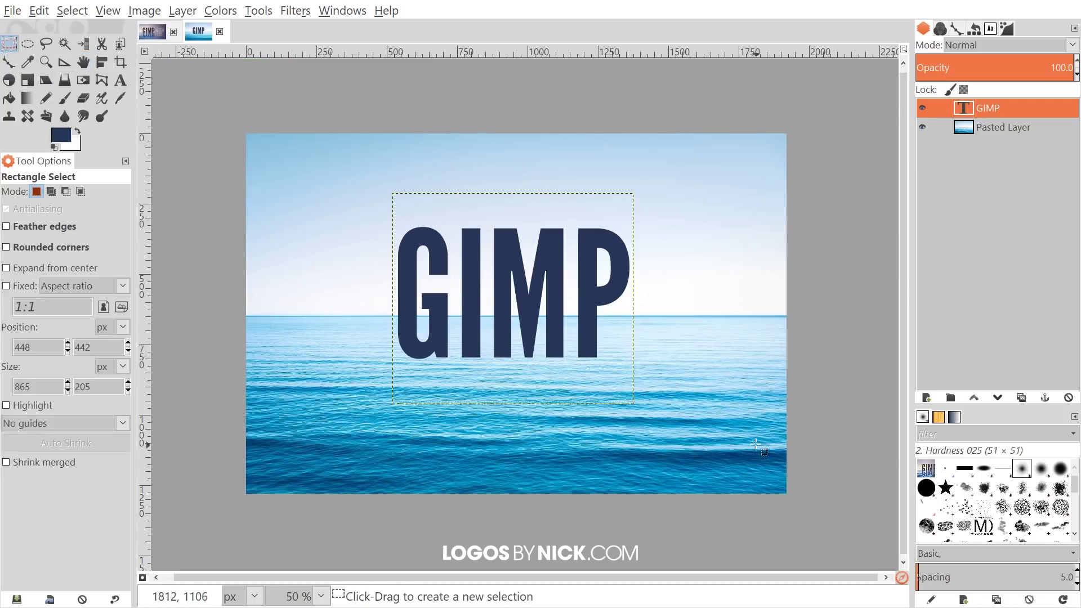
left_click_drag(758, 450, 387, 316)
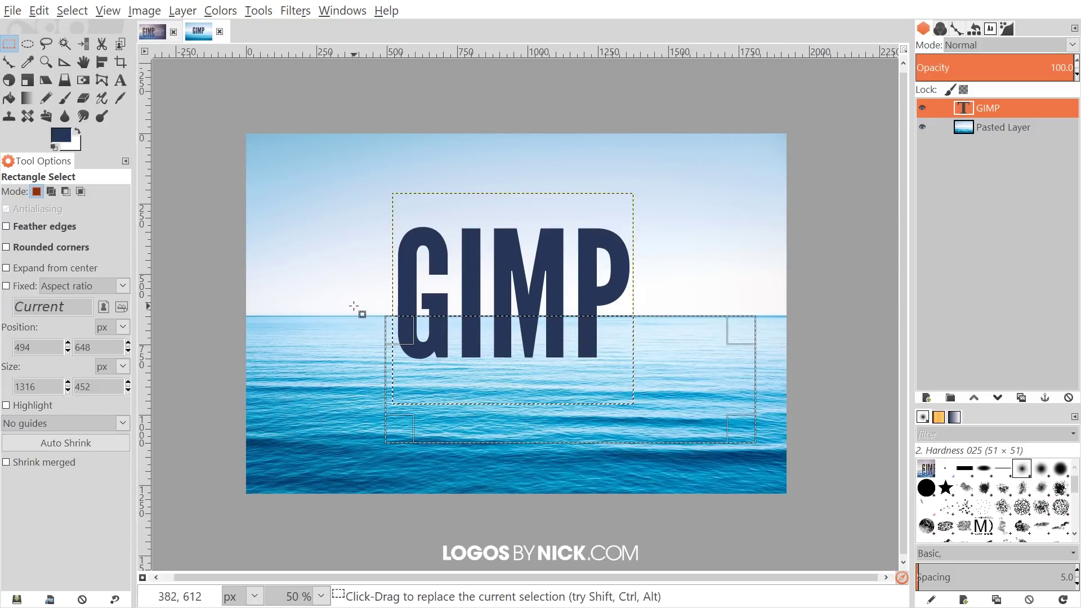
scroll(361, 311, "up", 1)
scroll(368, 311, "up", 4)
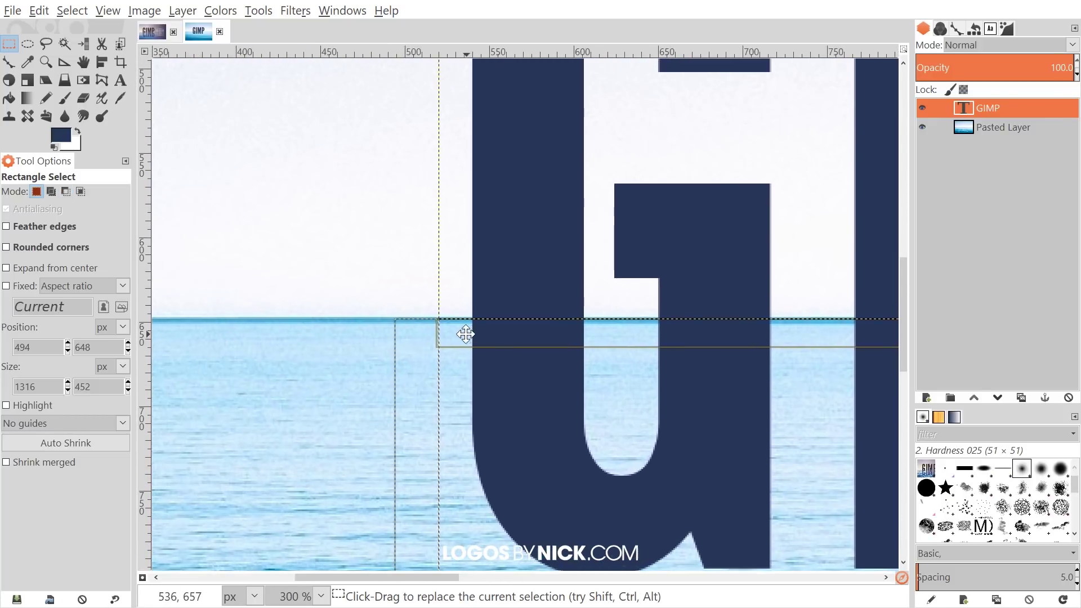
left_click_drag(411, 333, 418, 332)
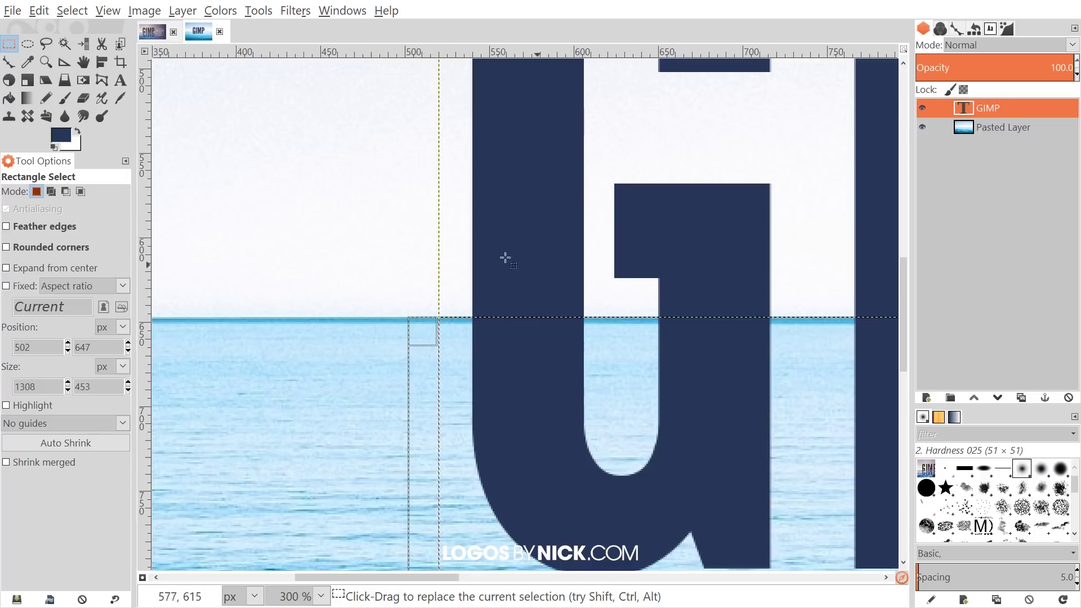
left_click_drag(505, 254, 417, 273)
scroll(429, 386, "down", 5)
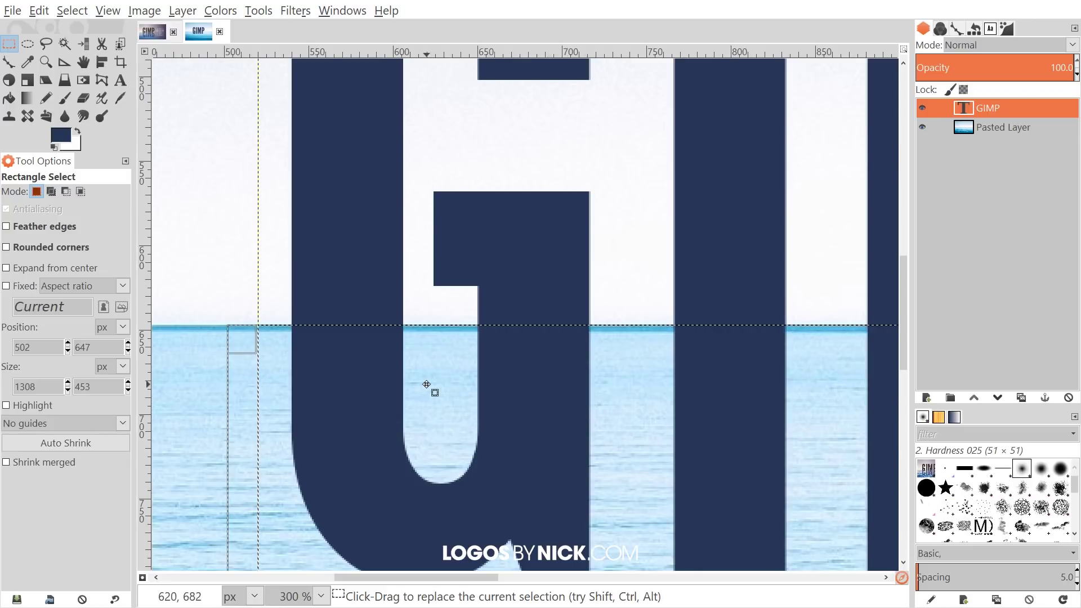
scroll(768, 360, "up", 1)
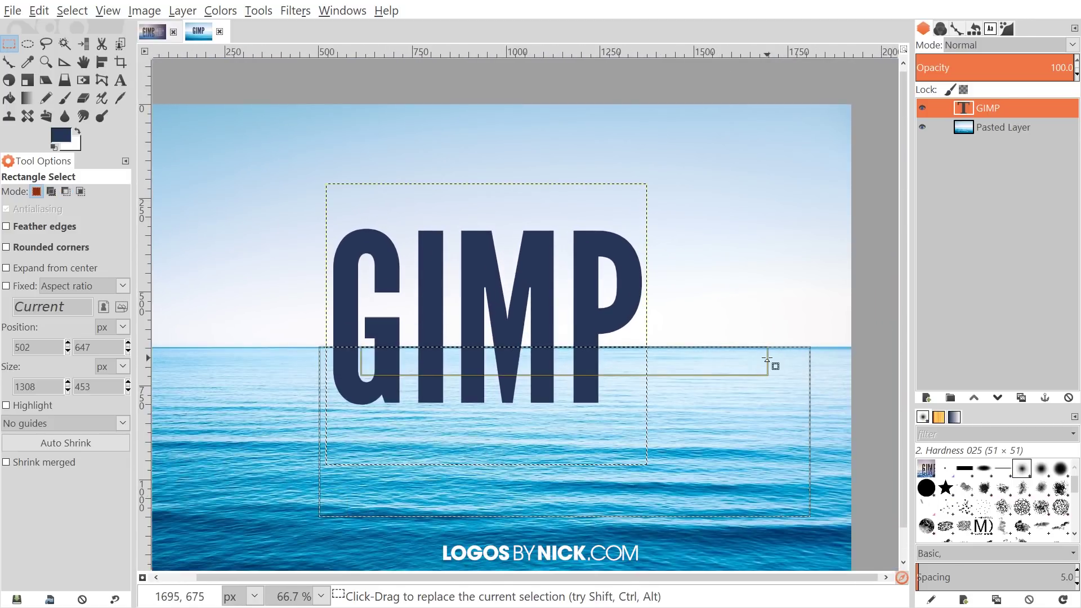
Step: Delete the GIMP text pixels inside the selection below the horizon
key("Delete")
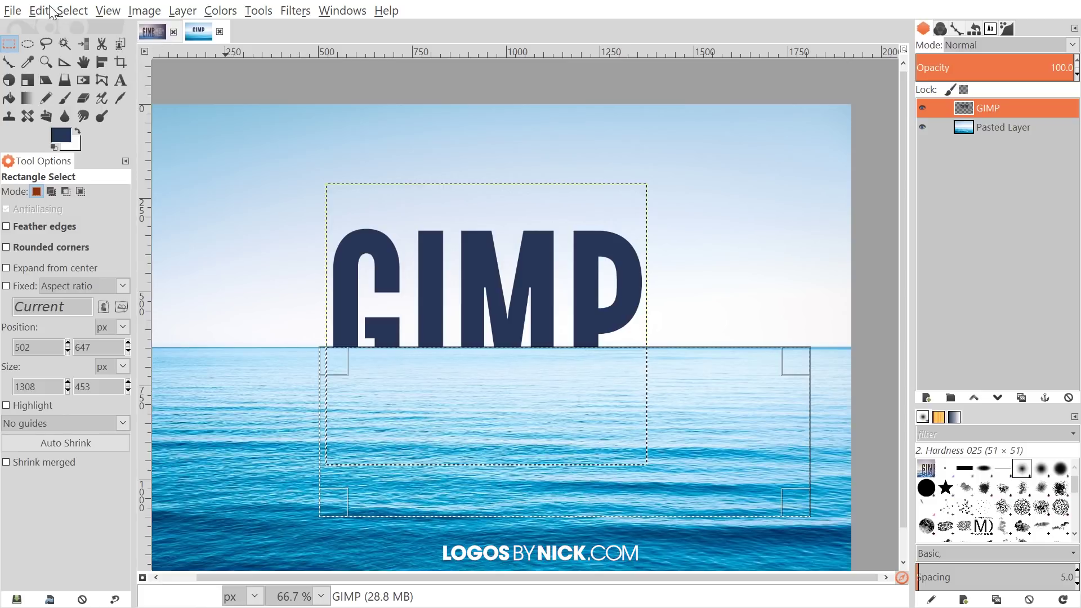
left_click(72, 11)
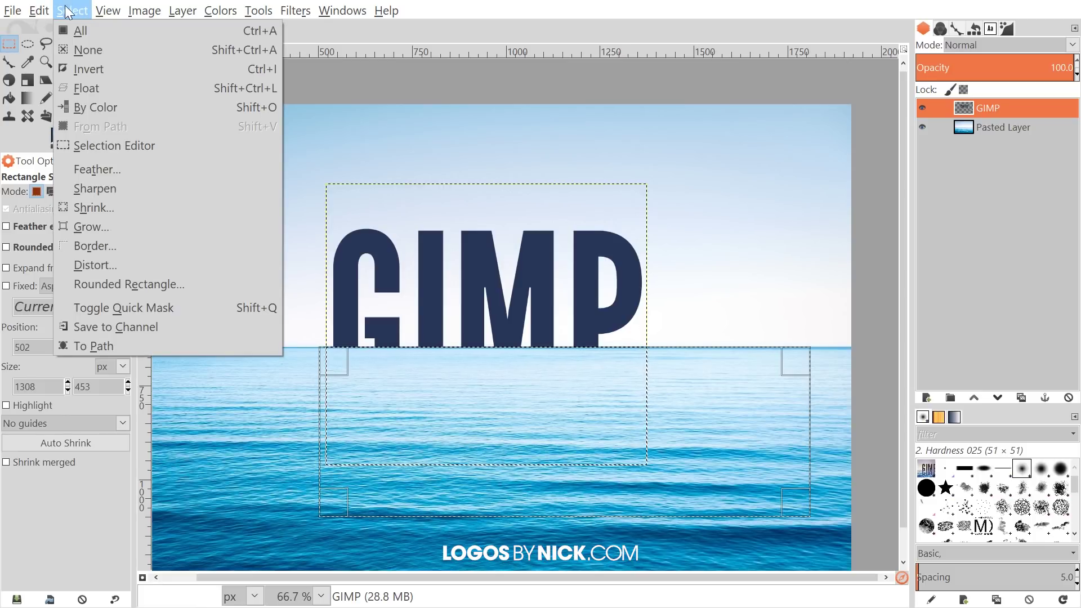
mouse_move(49, 12)
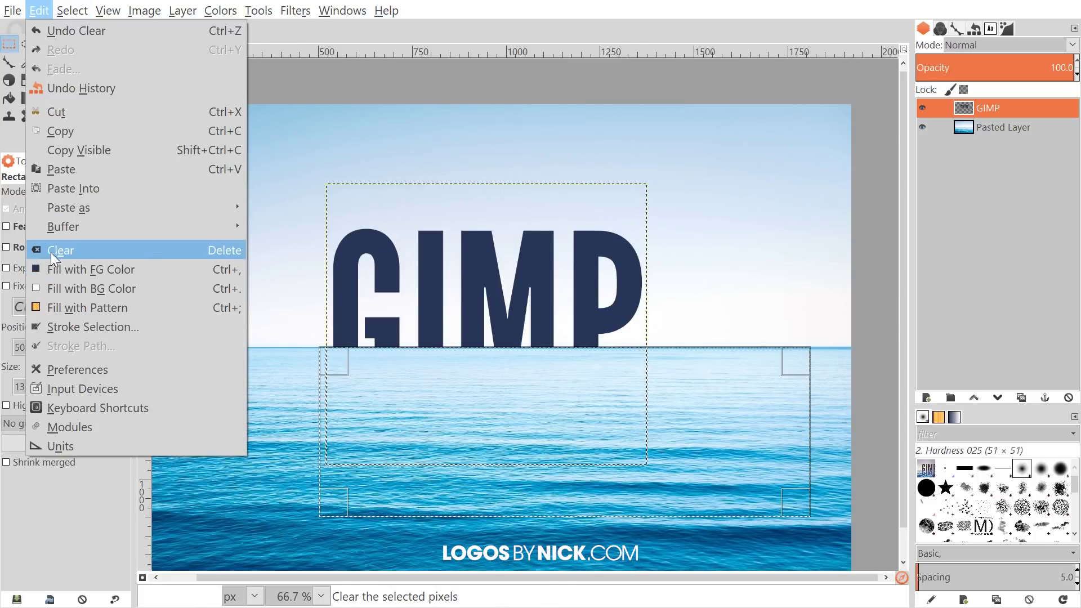
left_click(42, 13)
scroll(732, 415, "left", 2)
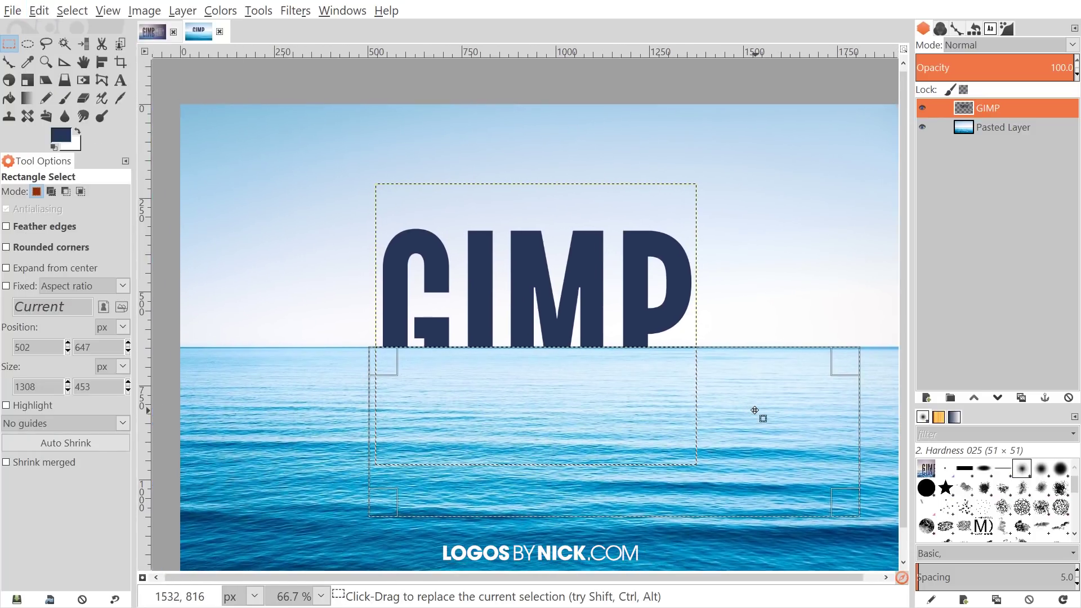
scroll(732, 399, "up", 1)
scroll(732, 399, "right", 1)
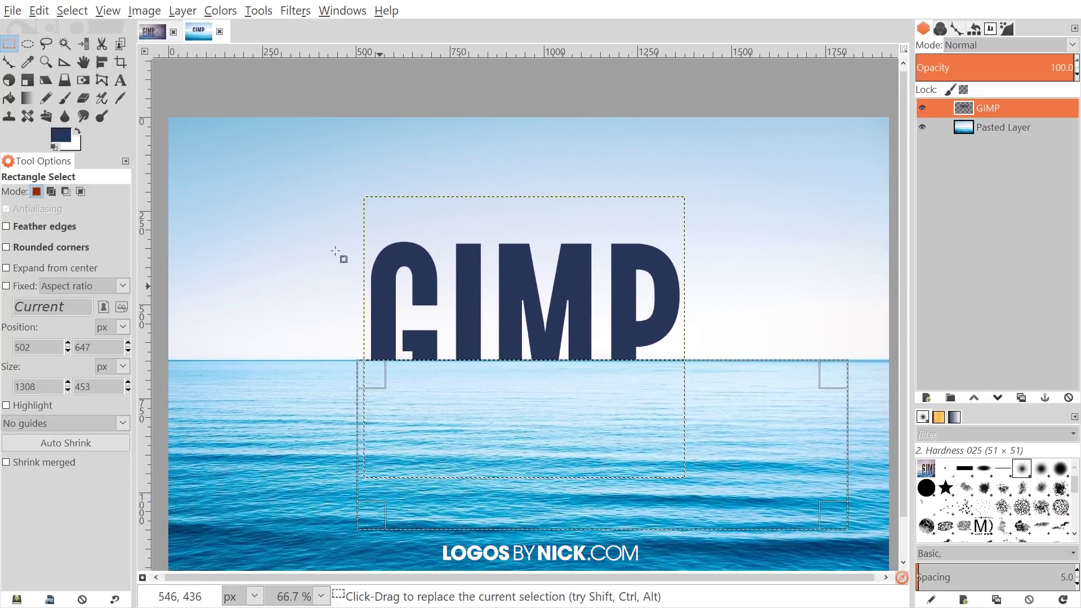
Step: Clear the selection with Select > None
left_click(69, 11)
left_click(103, 54)
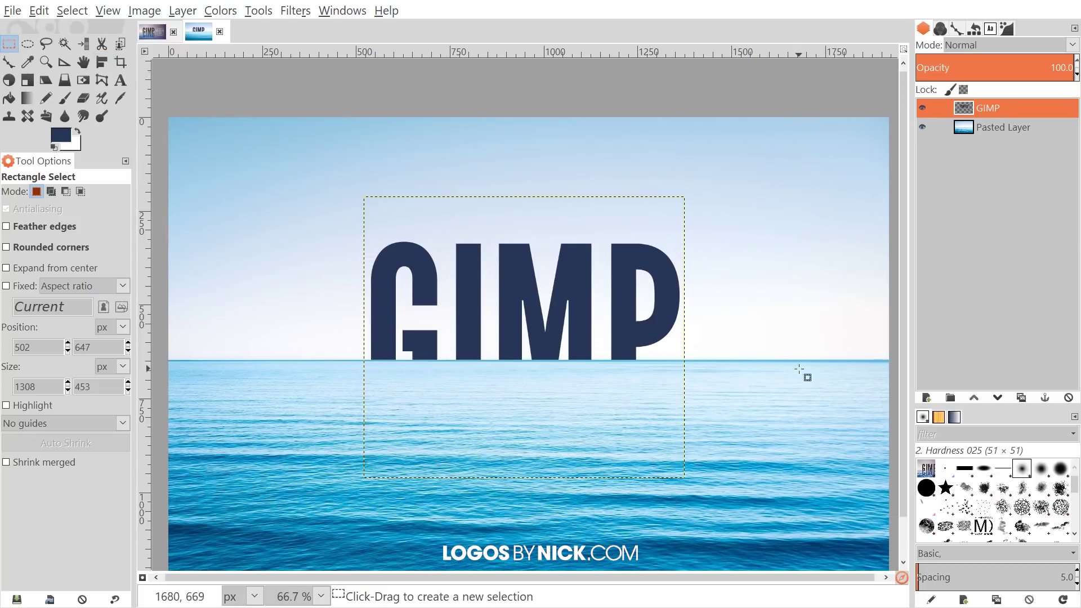
scroll(789, 375, "down", 1)
scroll(778, 362, "down", 1)
scroll(744, 371, "down", 1)
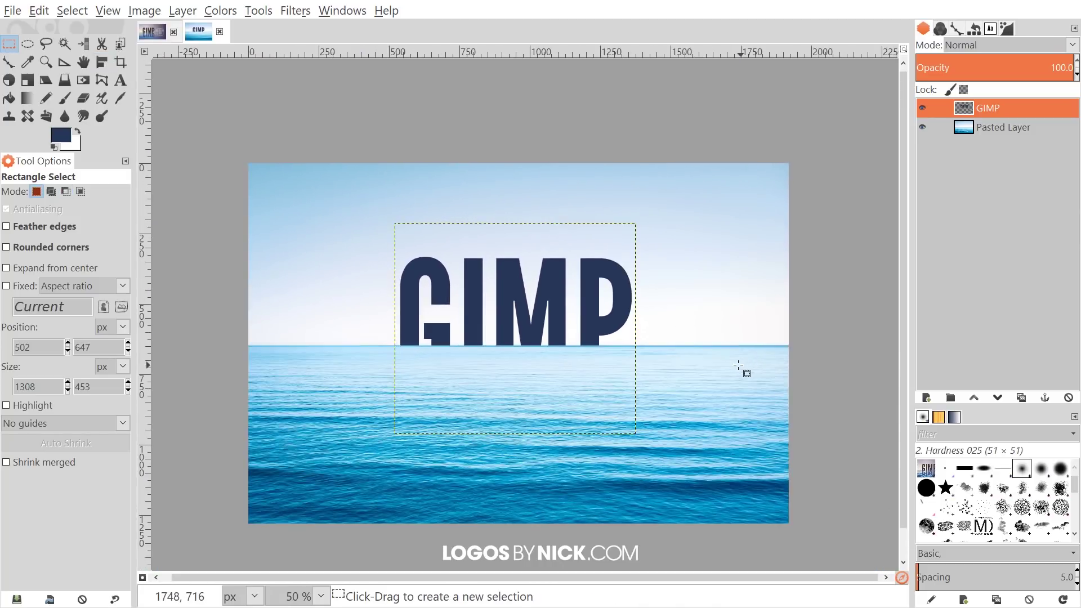
scroll(730, 350, "up", 1)
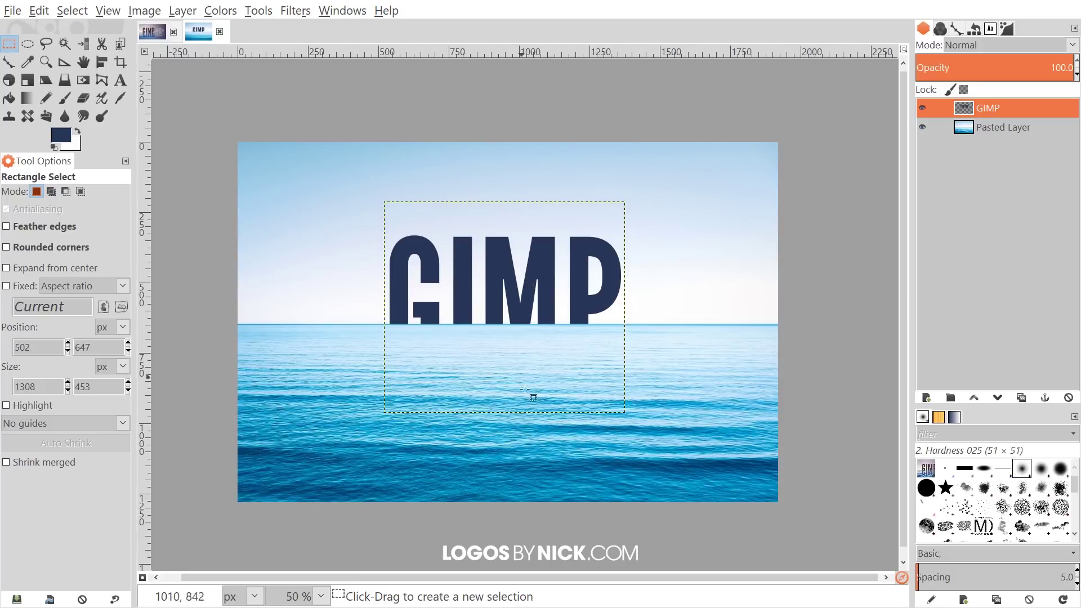
Step: Duplicate the GIMP text layer and drag the copy down into the sea
left_click(80, 63)
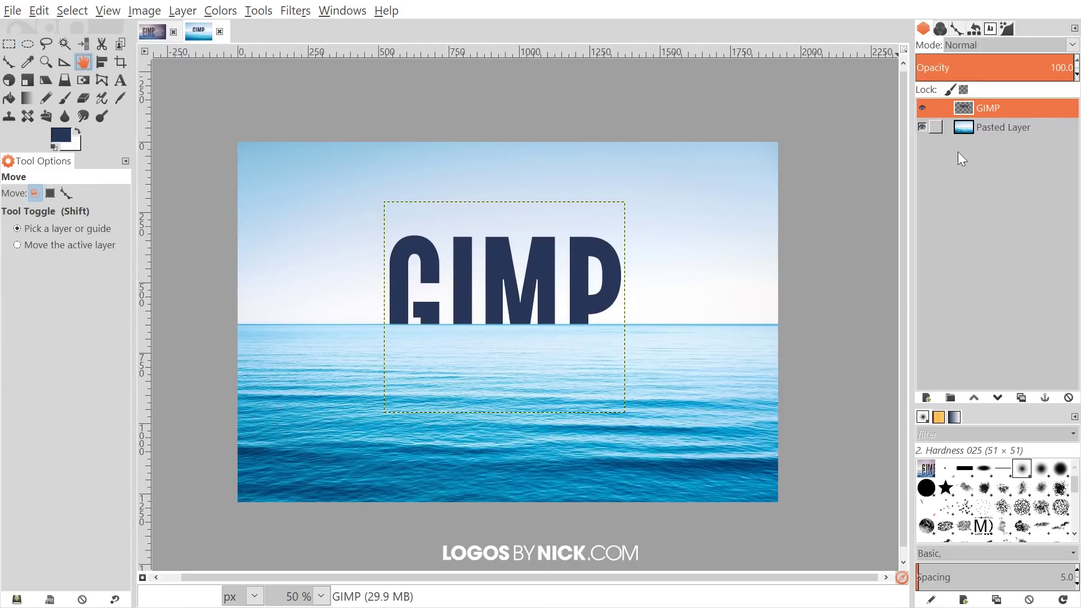
left_click(1022, 397)
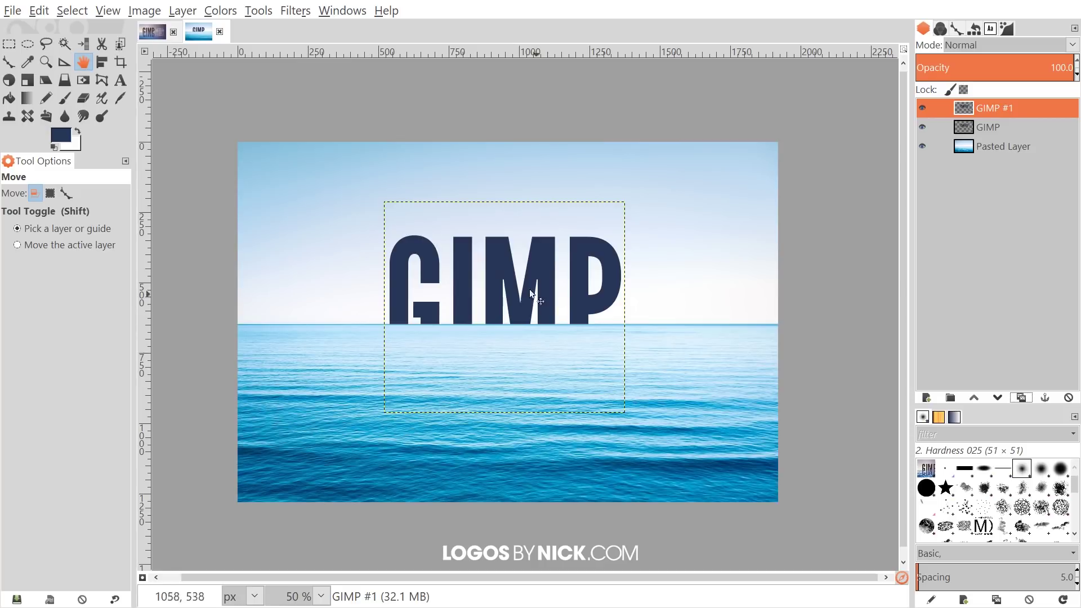
left_click_drag(501, 256, 495, 349)
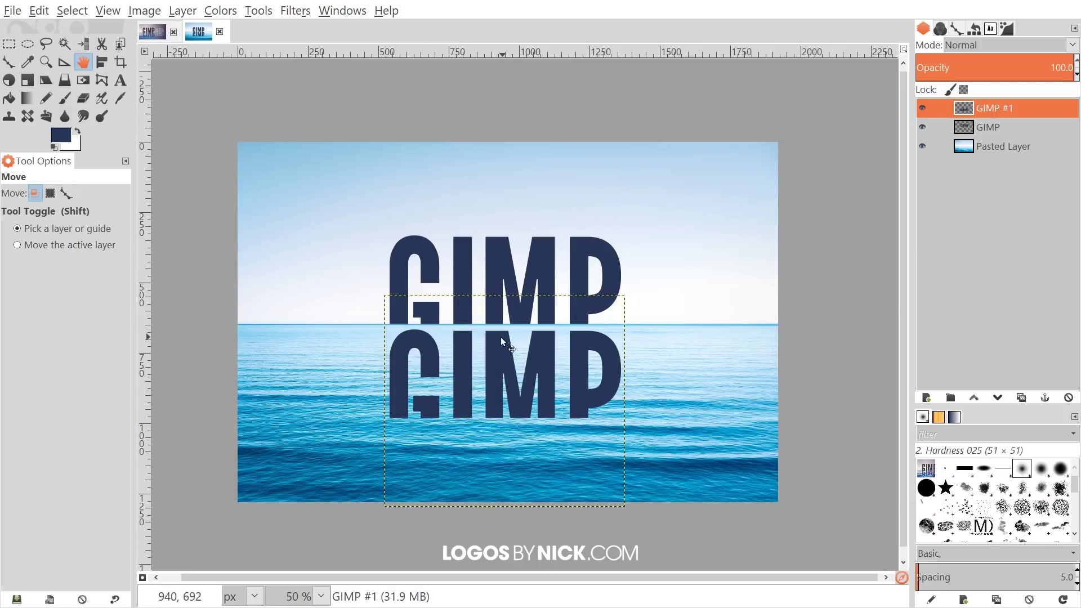
Step: Flip the GIMP copy vertically, raise it under the original, then view the finished example
left_click(83, 80)
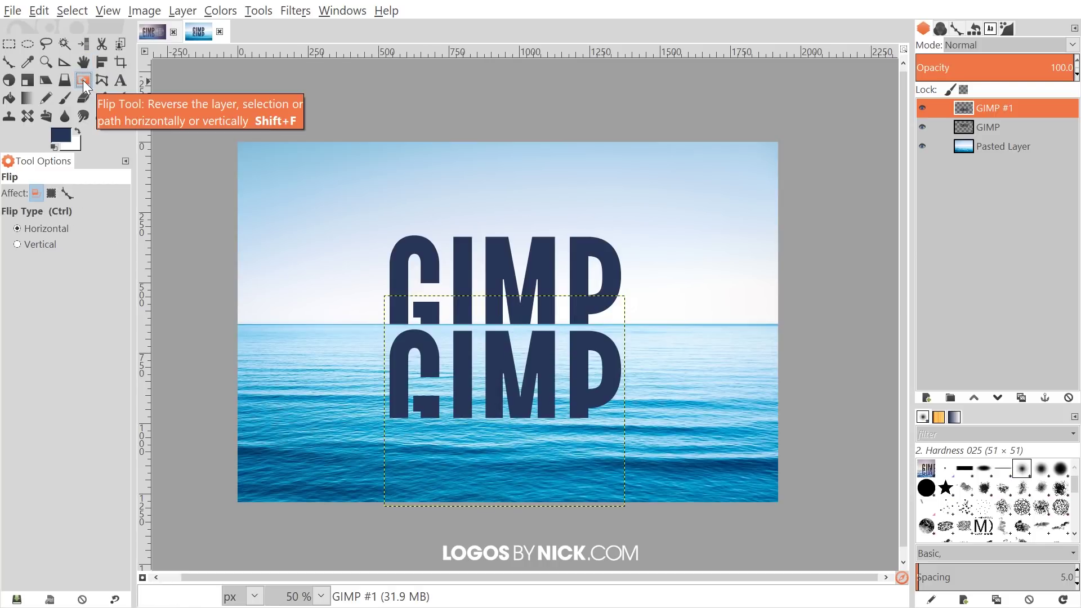
left_click(21, 245)
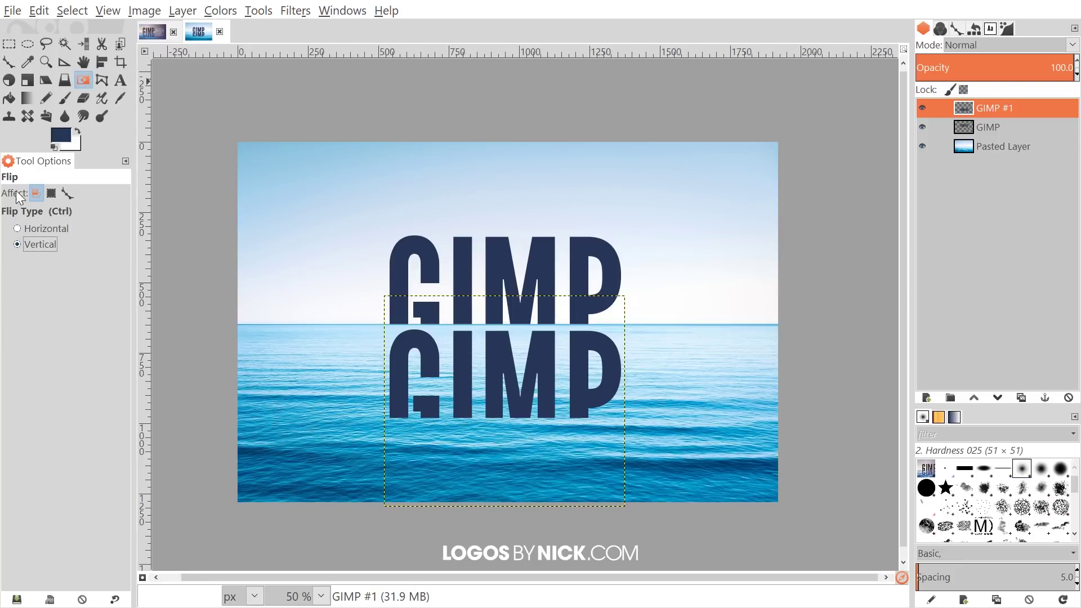
left_click(539, 350)
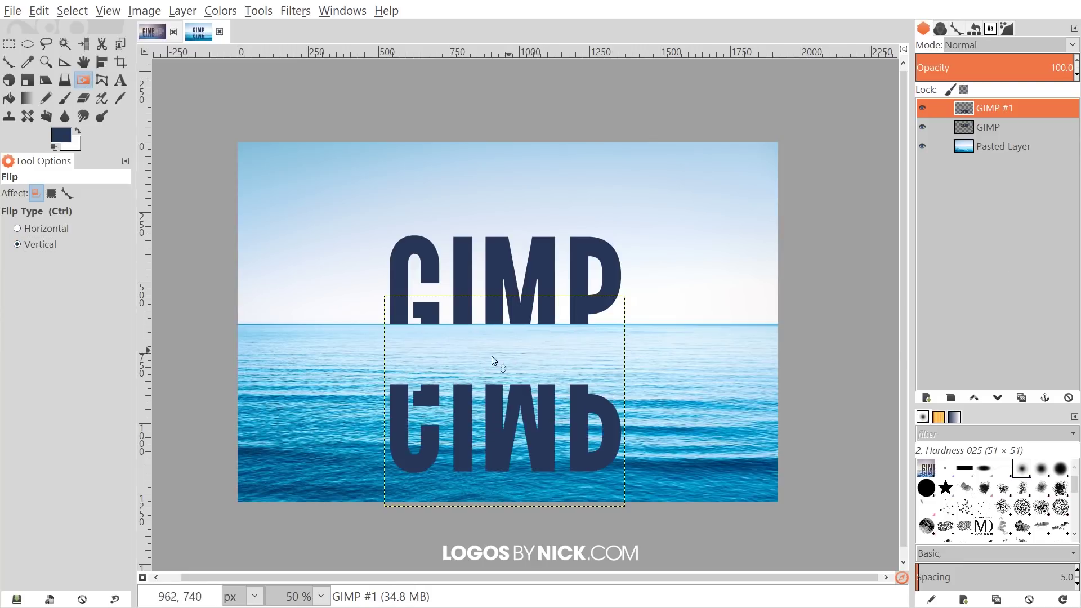
left_click(85, 63)
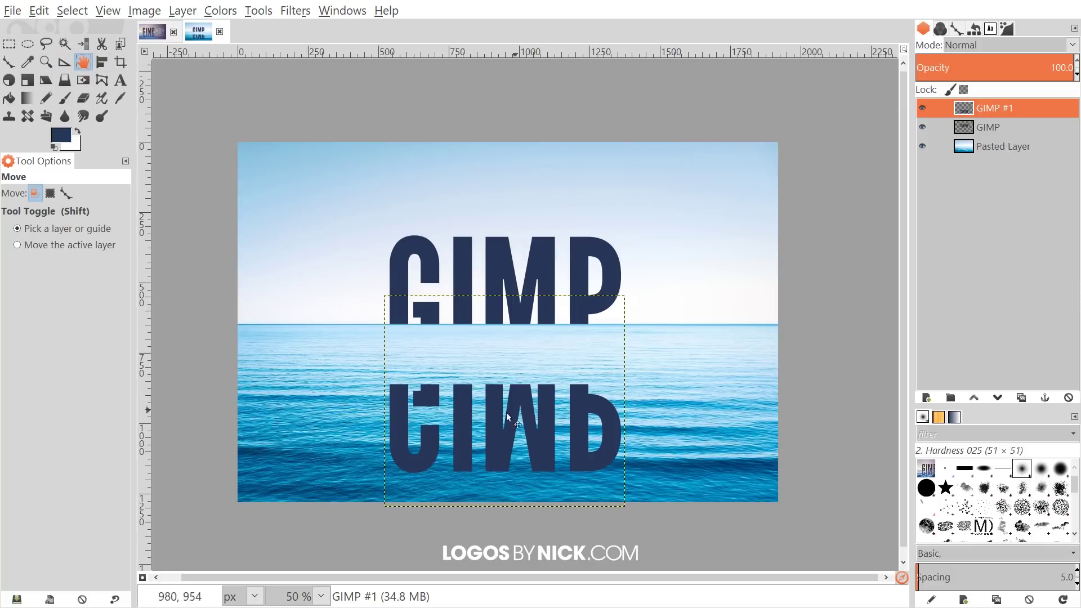
left_click_drag(494, 422, 507, 357)
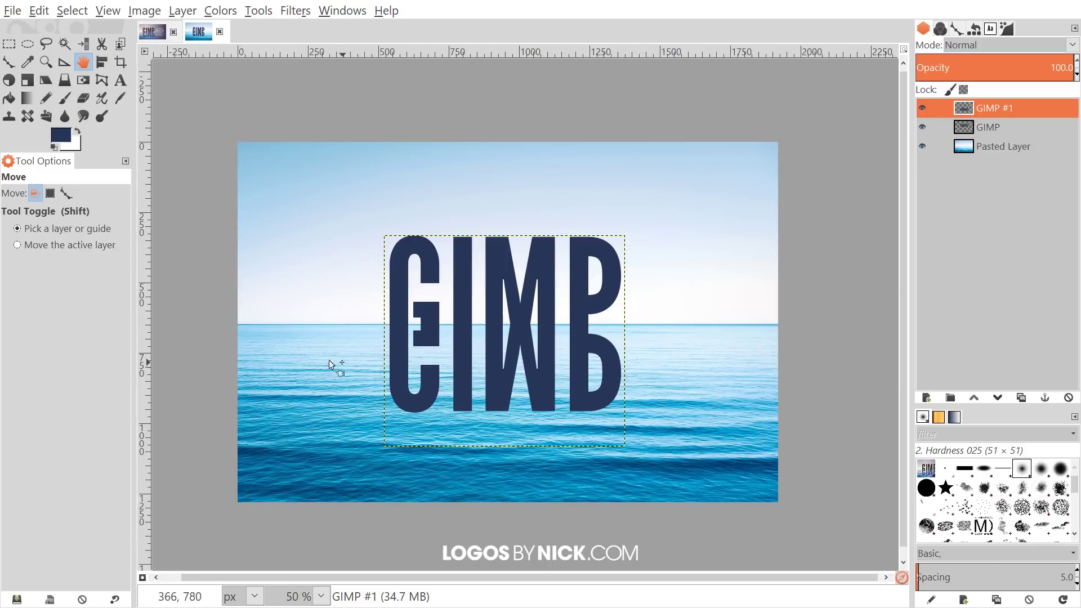
left_click(150, 32)
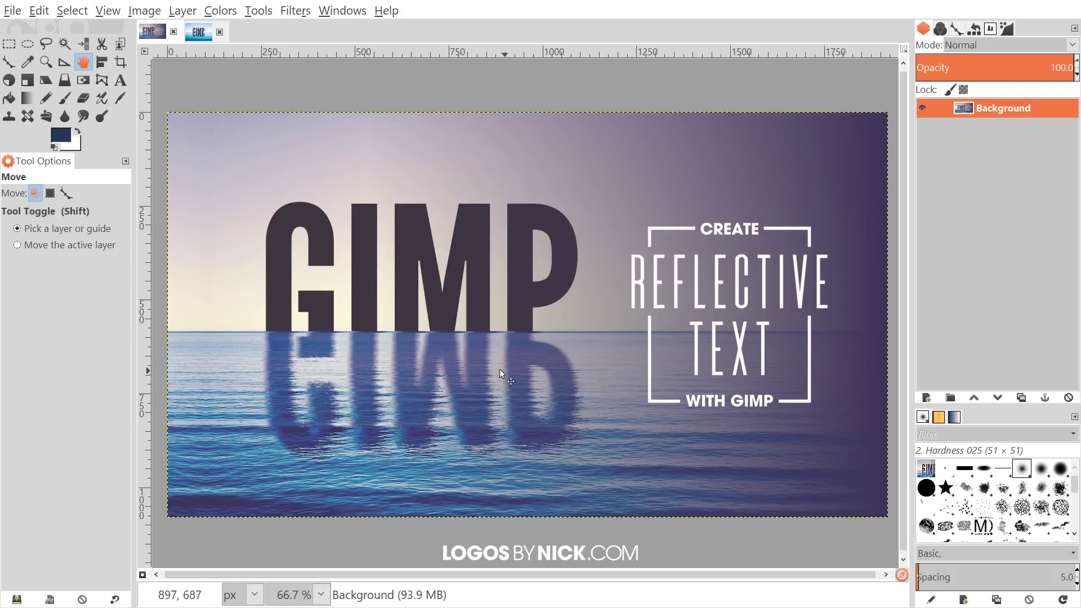
Step: Back in the sea image, open Motion Blur for the reflection at length 18, angle 0
left_click(198, 32)
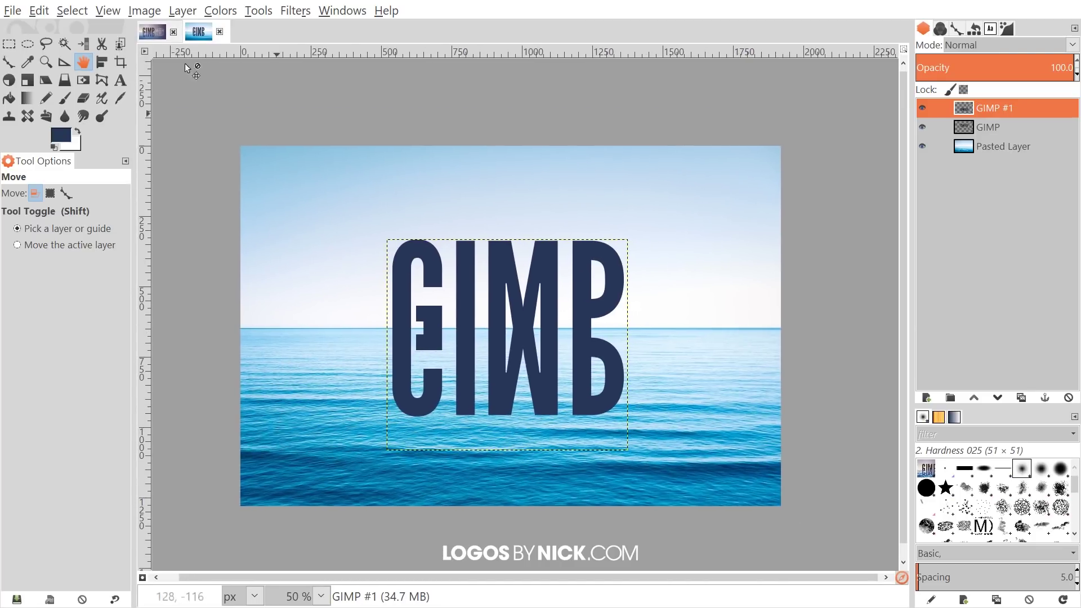
left_click(296, 10)
mouse_move(362, 107)
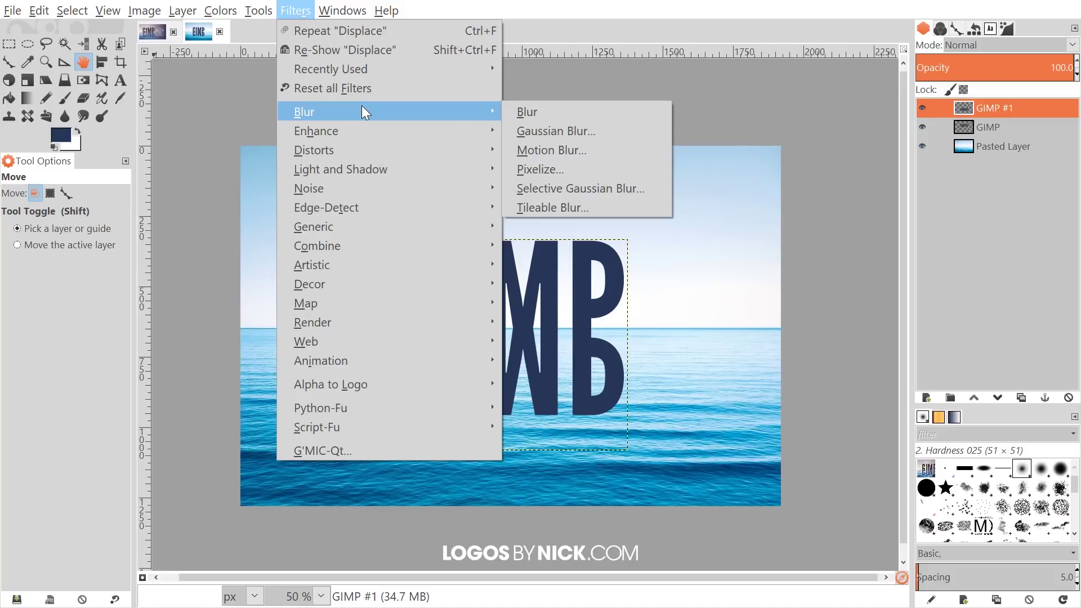
left_click(559, 149)
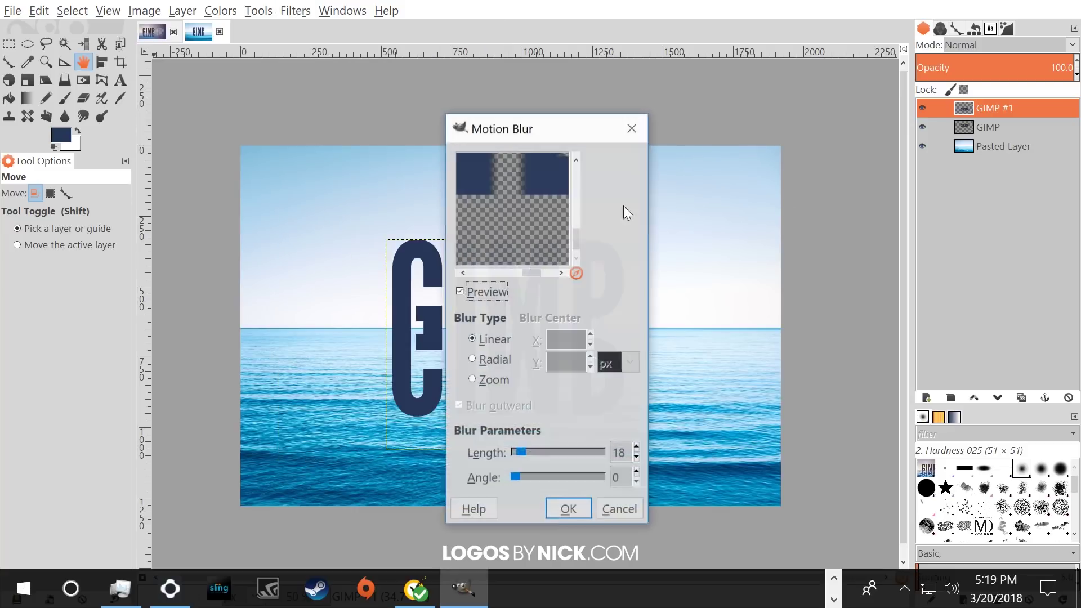
left_click_drag(557, 130, 607, 133)
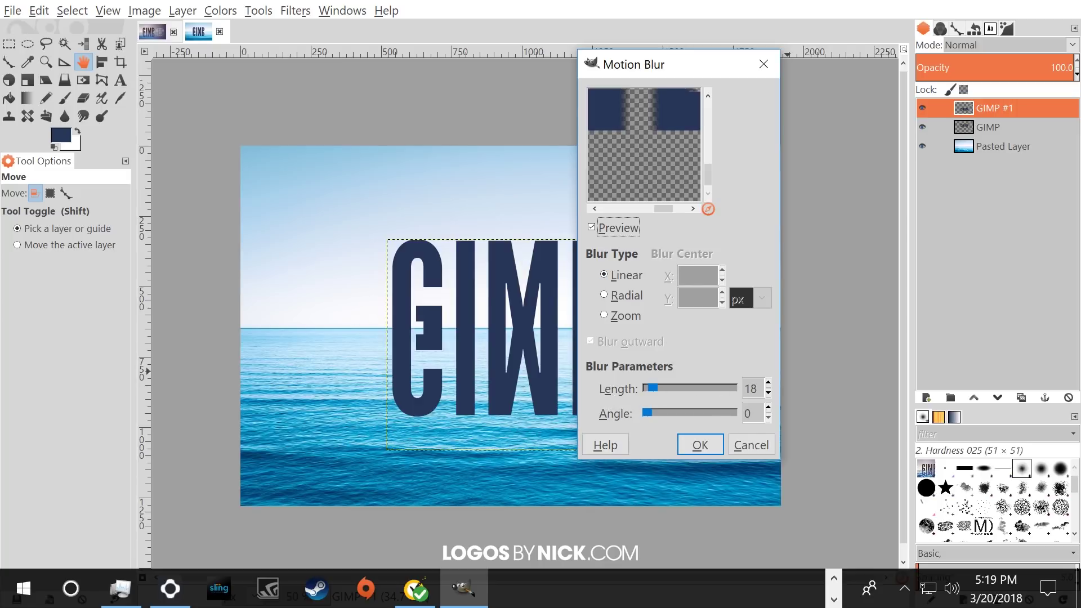
Step: Apply the length-18 motion blur to the flipped reflection
left_click(693, 449)
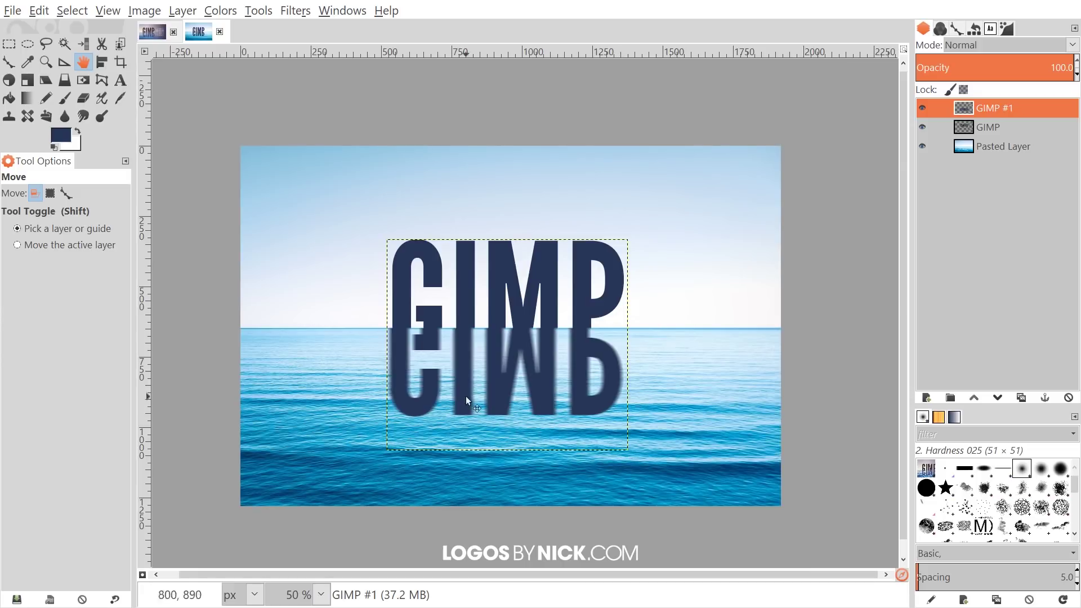
scroll(442, 374, "up", 3)
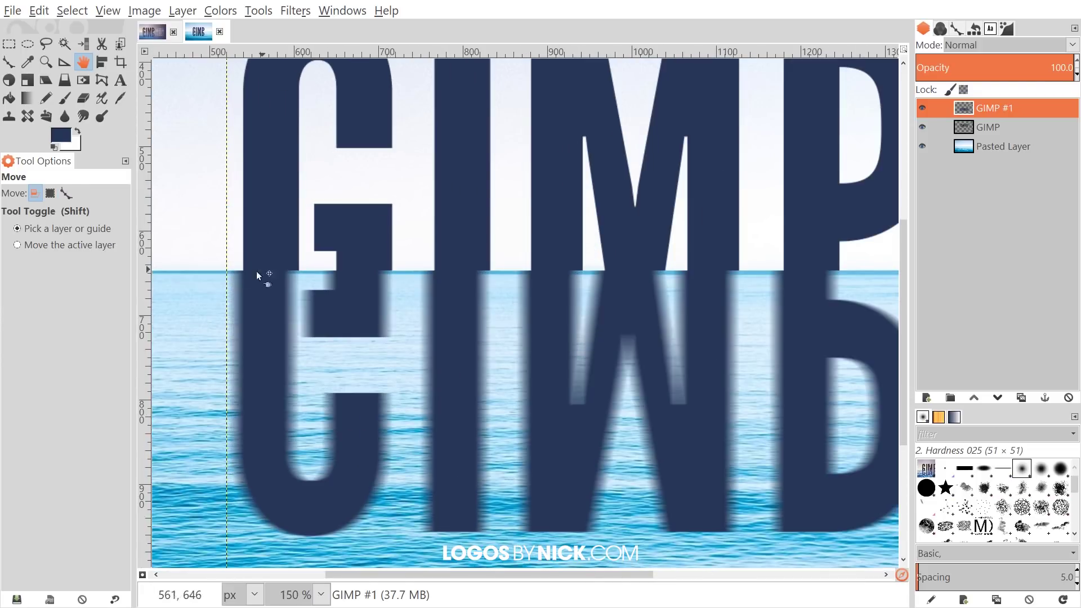
scroll(325, 323, "down", 1)
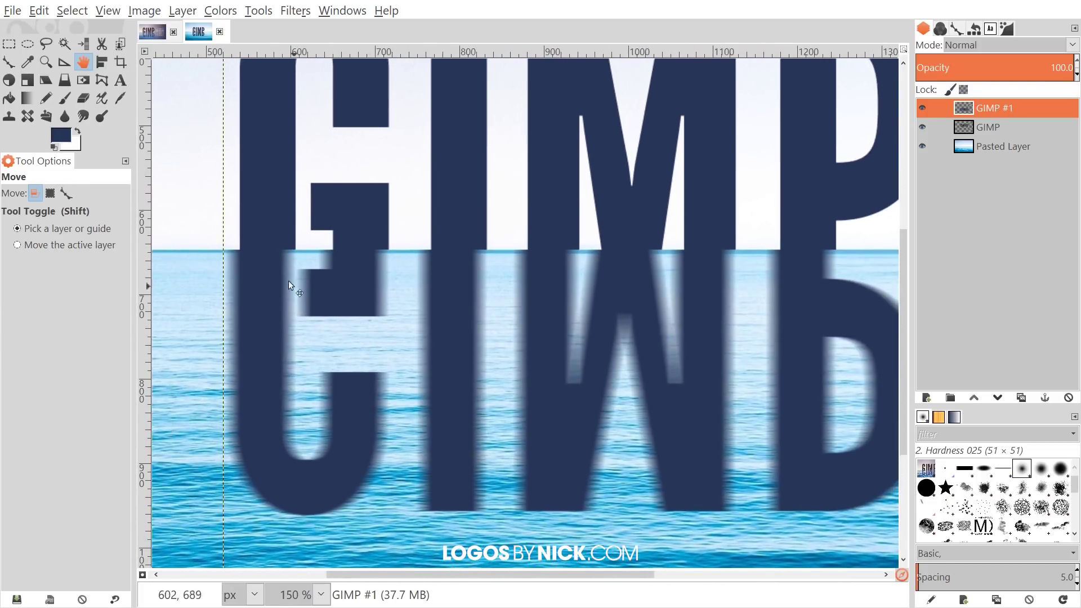
Step: Nudge the blurred reflection a few pixels sideways to align beneath the original letters
left_click_drag(259, 268, 270, 269)
scroll(579, 464, "right", 5)
scroll(579, 464, "up", 3)
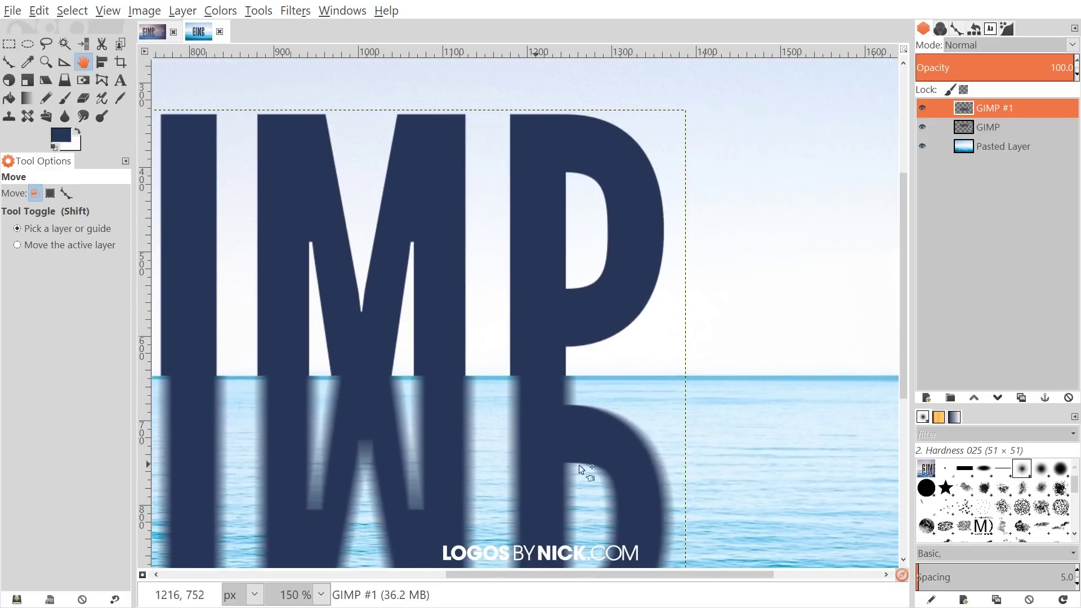
left_click_drag(545, 409, 540, 410)
scroll(787, 389, "left", 6)
scroll(787, 389, "down", 1)
scroll(585, 377, "right", 2)
scroll(568, 401, "up", 1)
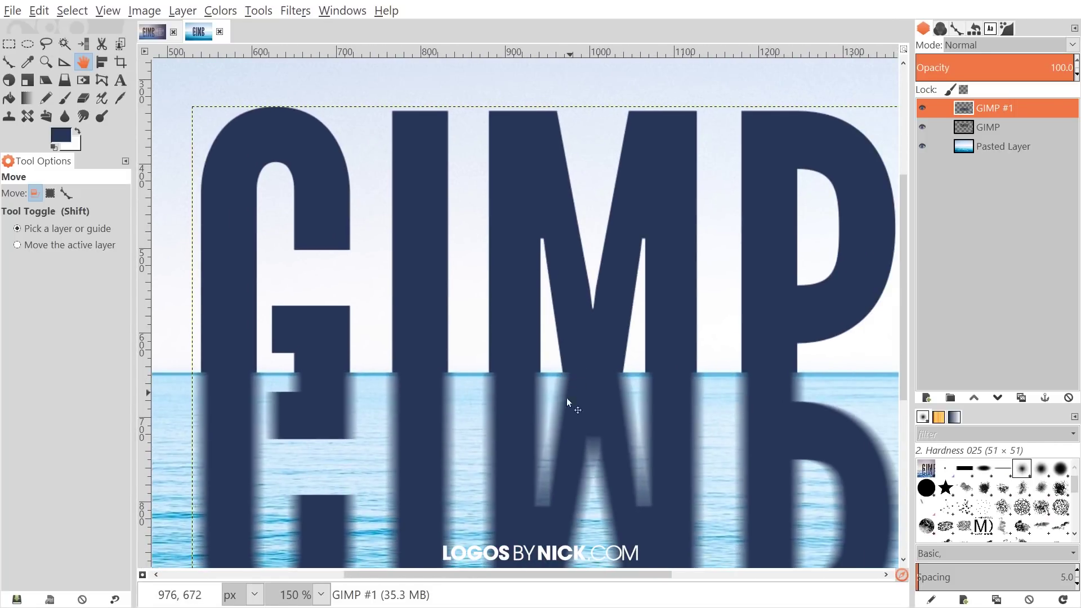
scroll(755, 434, "down", 2)
scroll(690, 432, "up", 1)
scroll(506, 310, "down", 1)
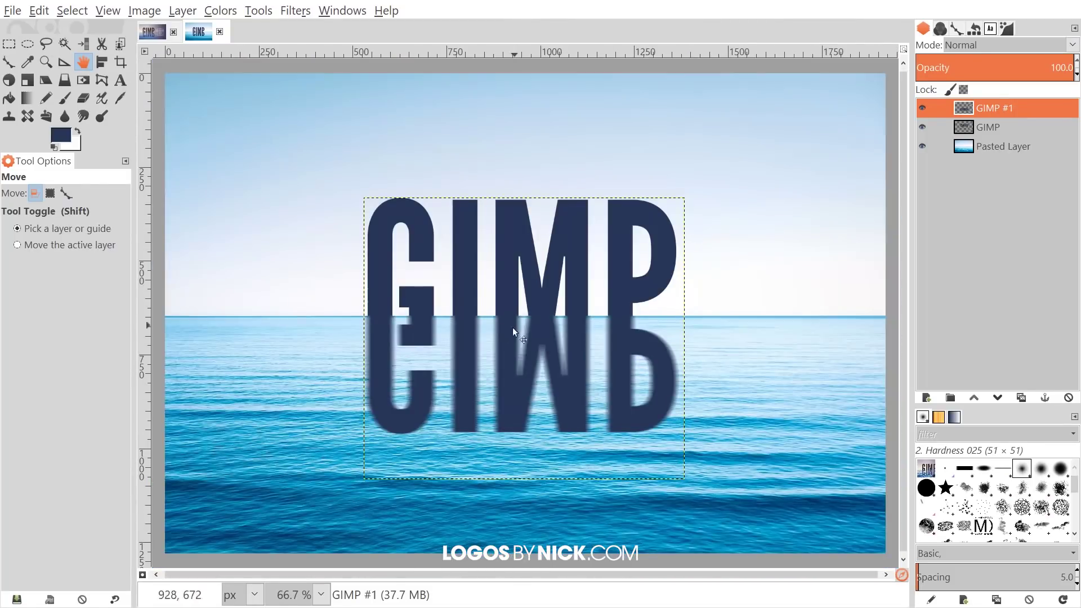
scroll(495, 340, "down", 1)
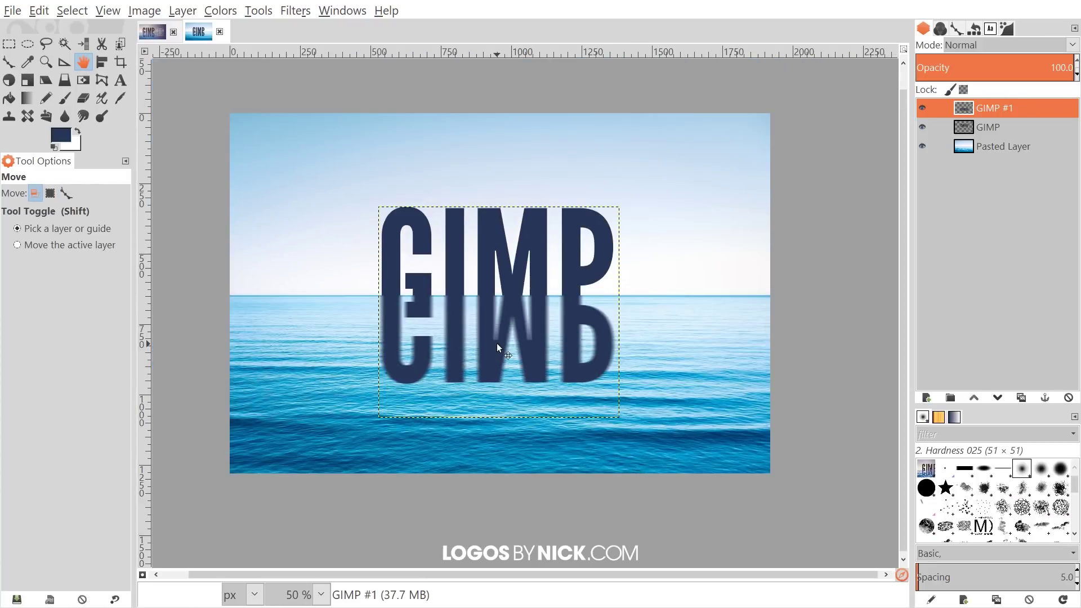
Step: Make GIMP #1 active and apply Layer to Image Size so it spans the ocean canvas
scroll(497, 343, "up", 1)
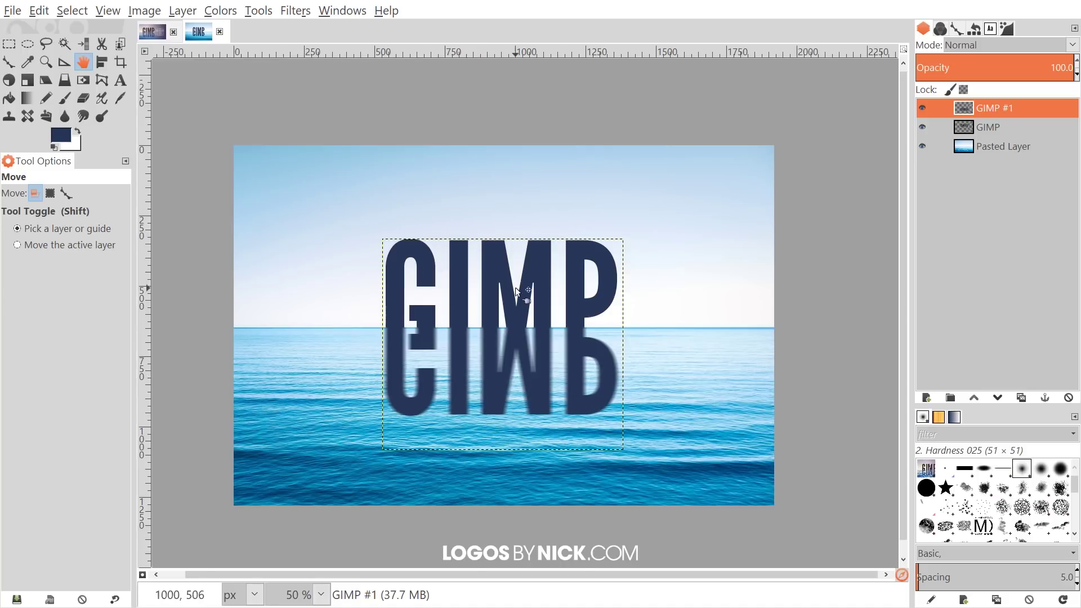
left_click(995, 148)
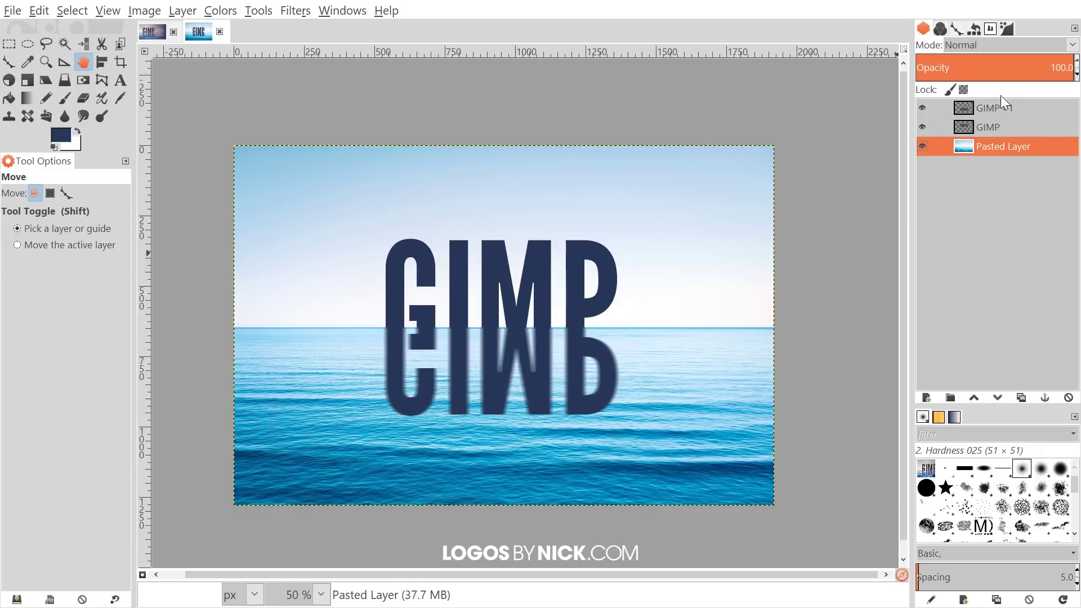
left_click(995, 109)
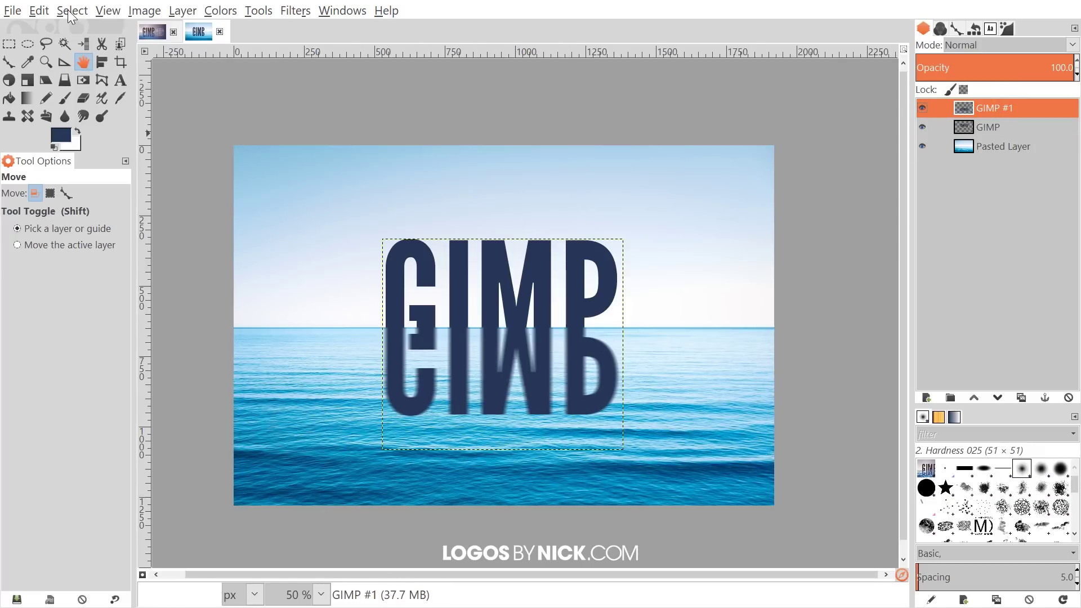
left_click(179, 14)
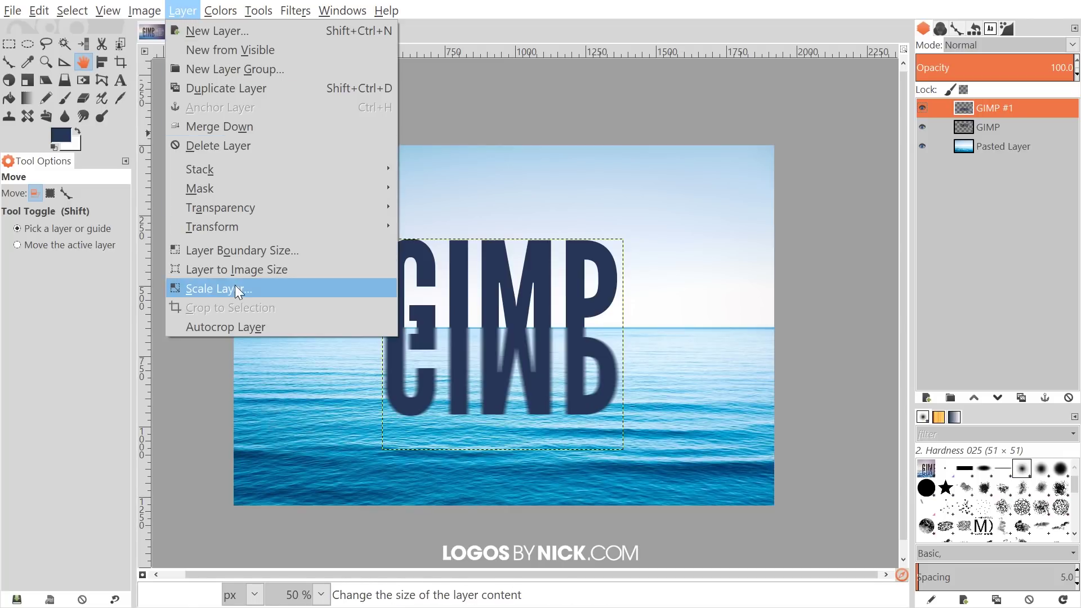
left_click(244, 269)
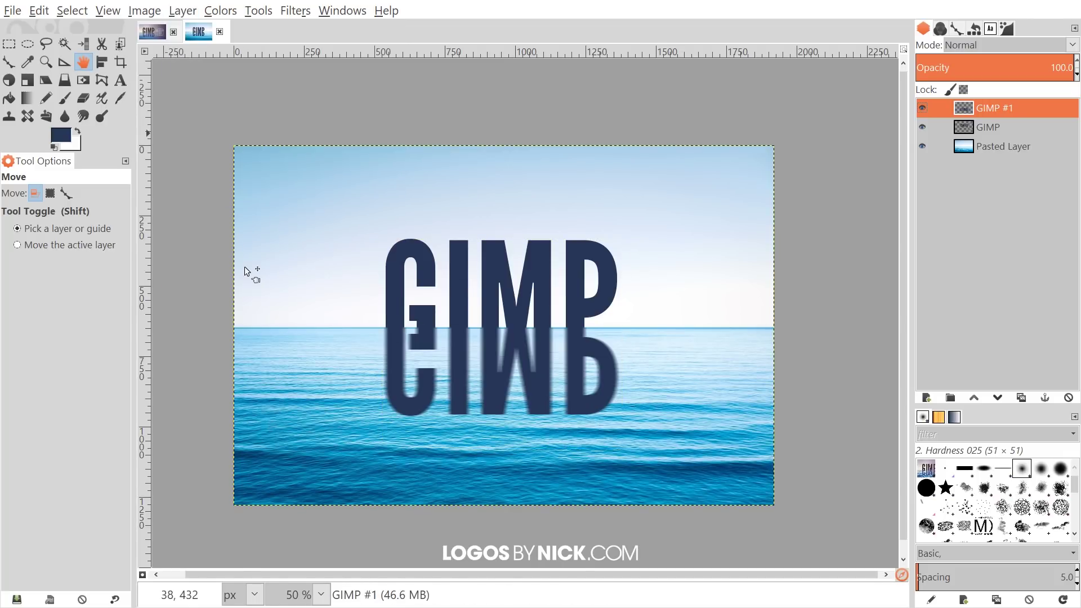
Step: Open the Displace filter for the GIMP #1 reflection and move its dialog aside
left_click(298, 11)
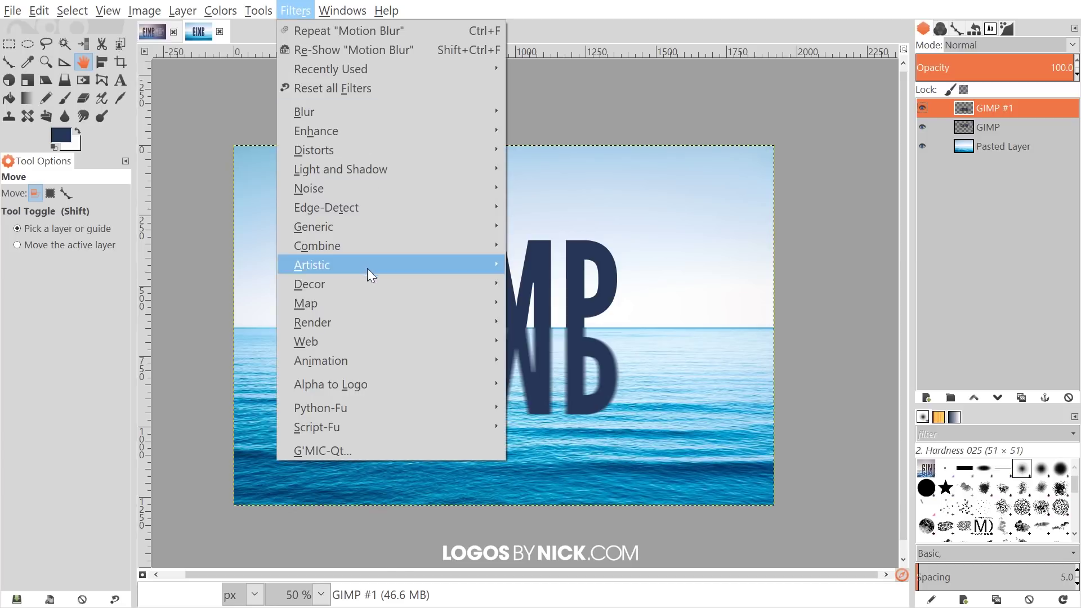
mouse_move(363, 302)
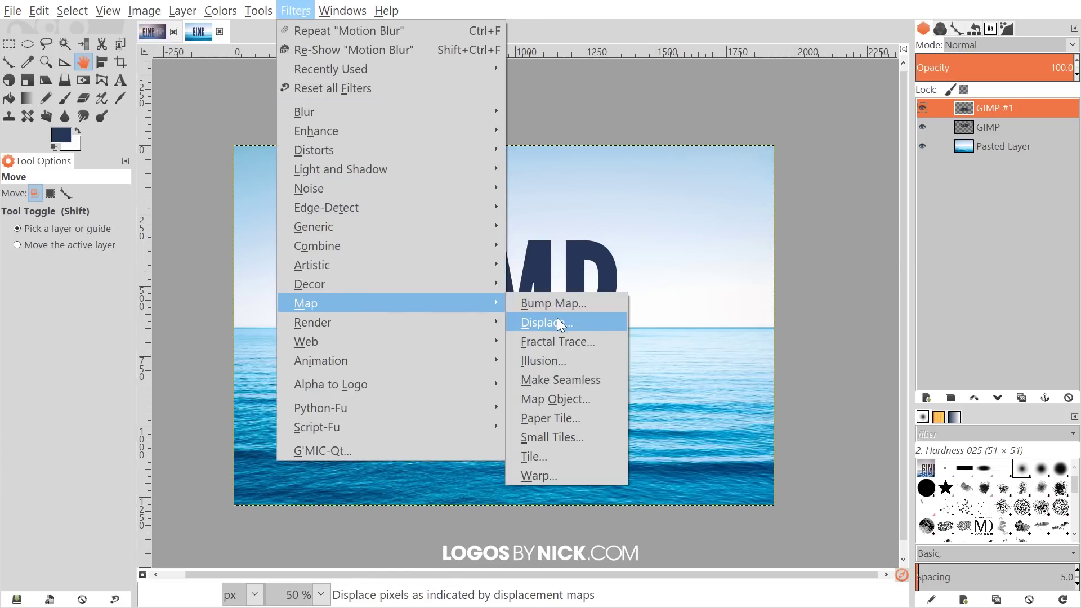
left_click(556, 319)
left_click_drag(584, 138, 667, 71)
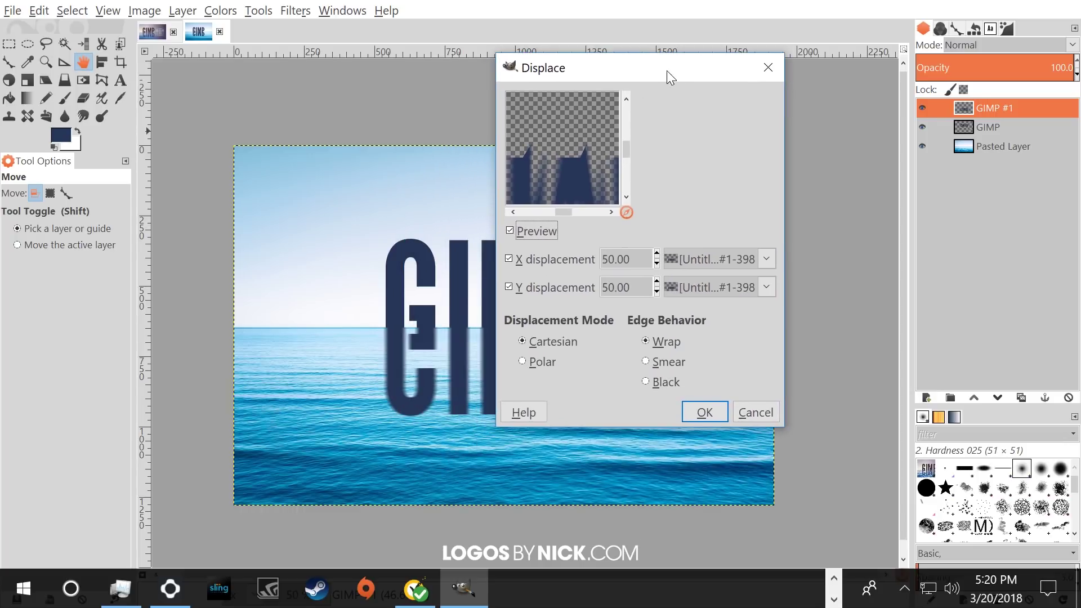
Step: Choose the Pasted Layer ocean photo as both the X and Y displacement maps
left_click(718, 255)
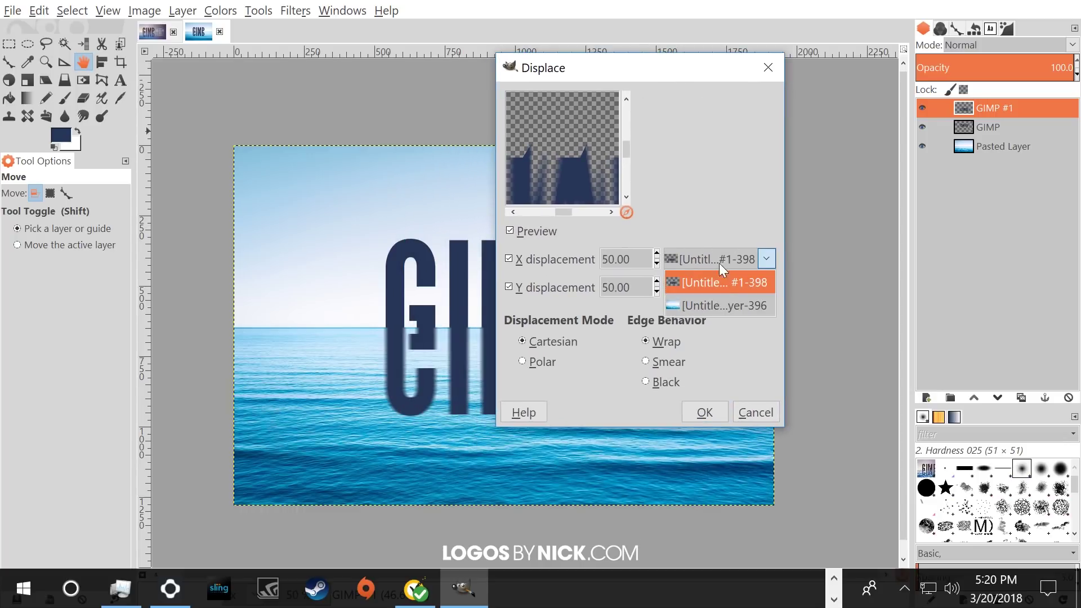
left_click(700, 304)
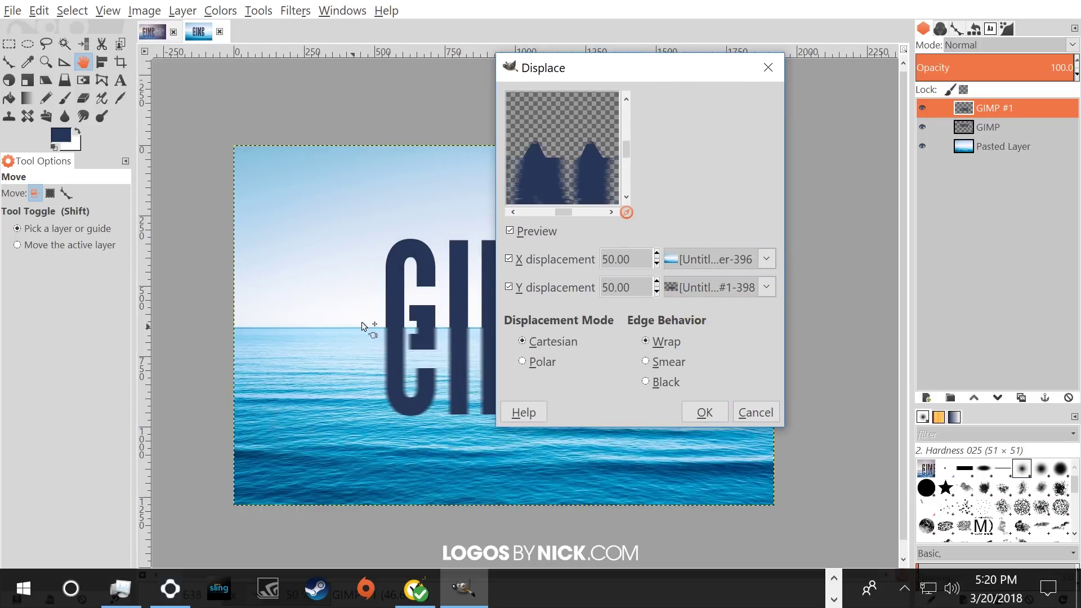
left_click(715, 286)
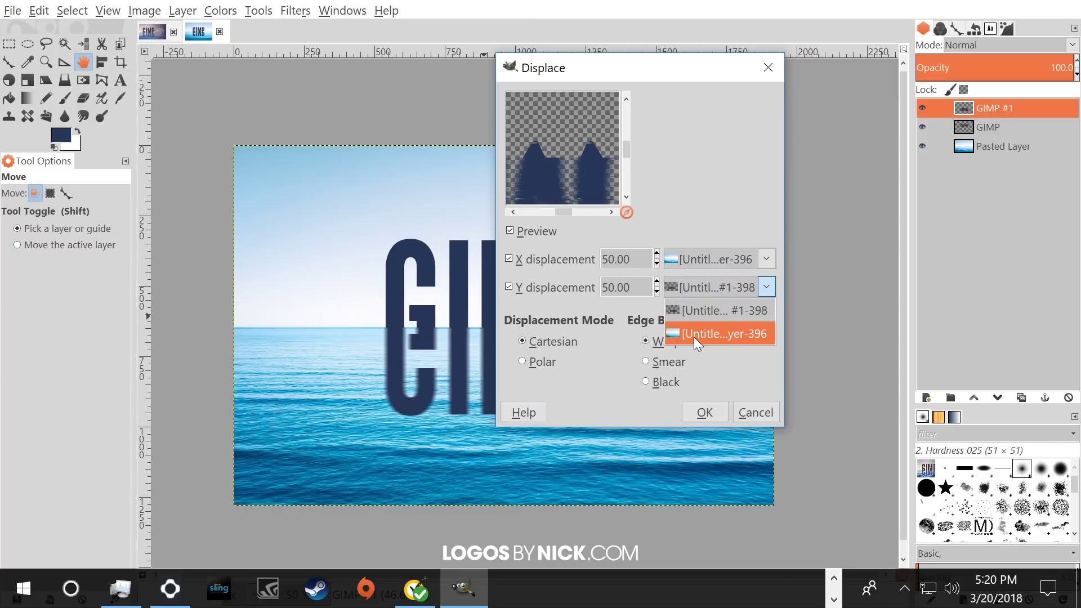
left_click(694, 337)
left_click(732, 259)
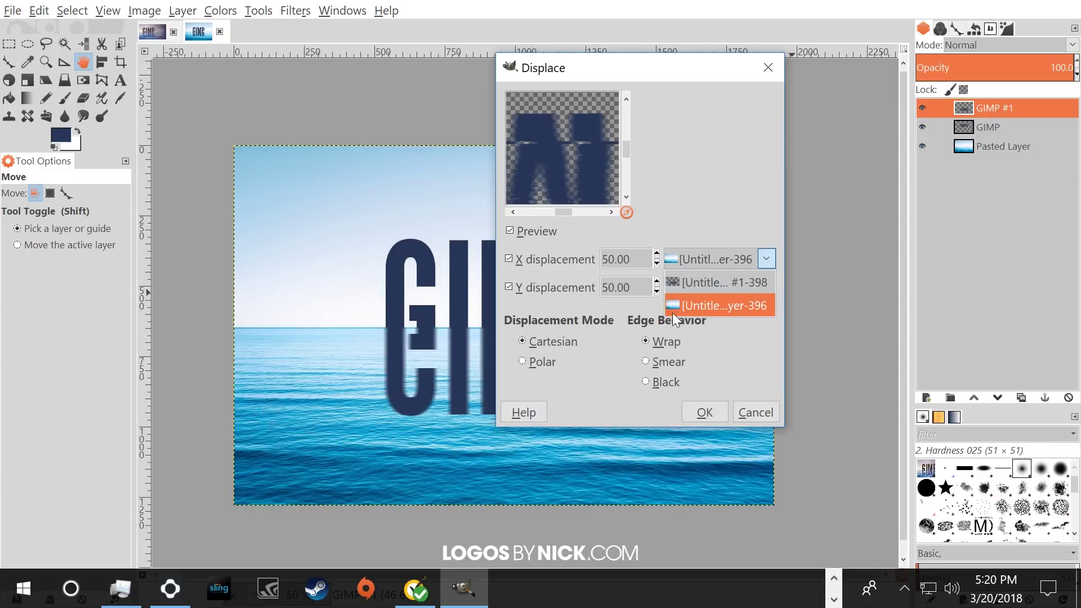
left_click(688, 193)
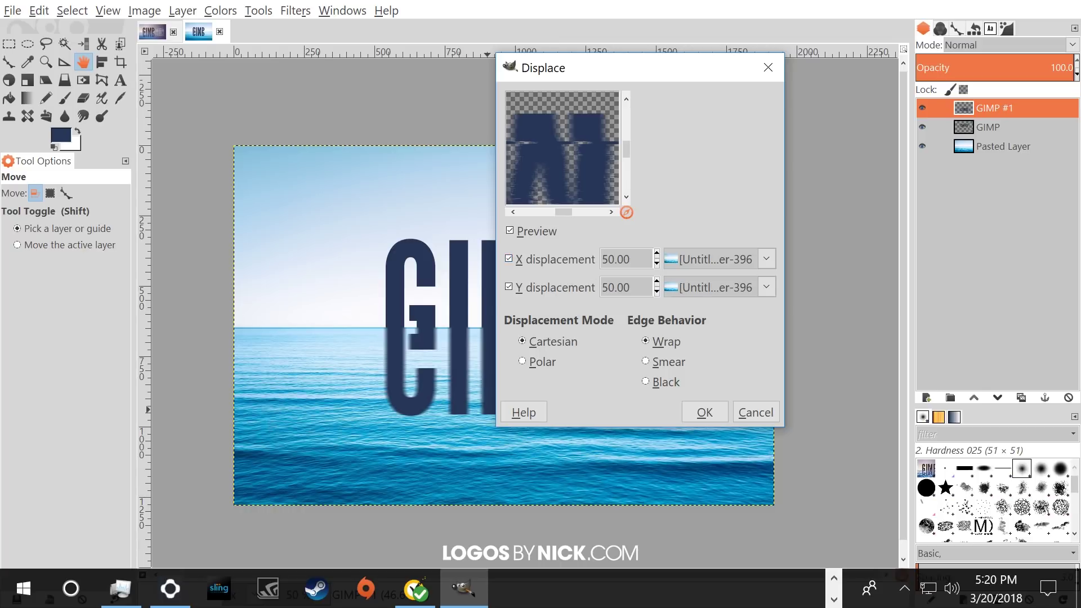
left_click(629, 259)
Step: Widen the Displace dialog and pan its preview onto the letters
left_click_drag(627, 213, 617, 215)
left_click_drag(497, 99, 586, 122)
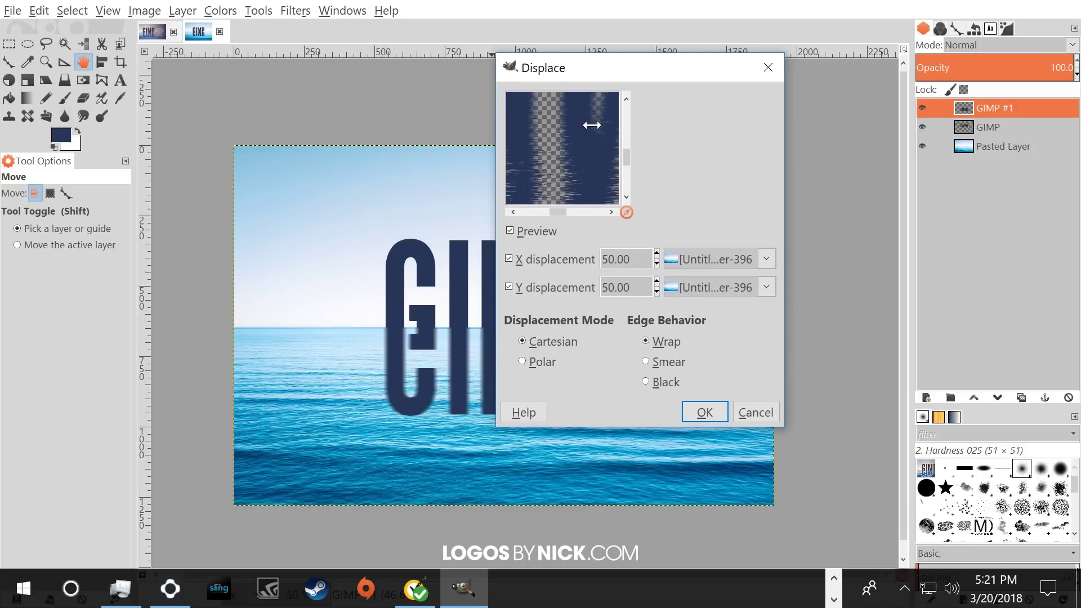
left_click_drag(495, 426, 384, 548)
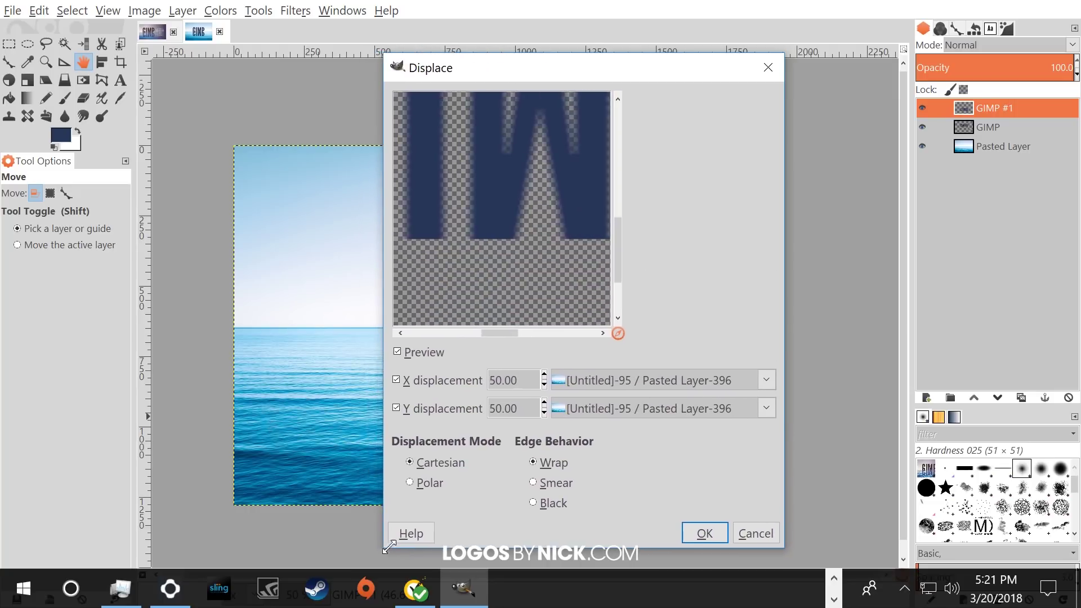
left_click_drag(618, 335, 616, 330)
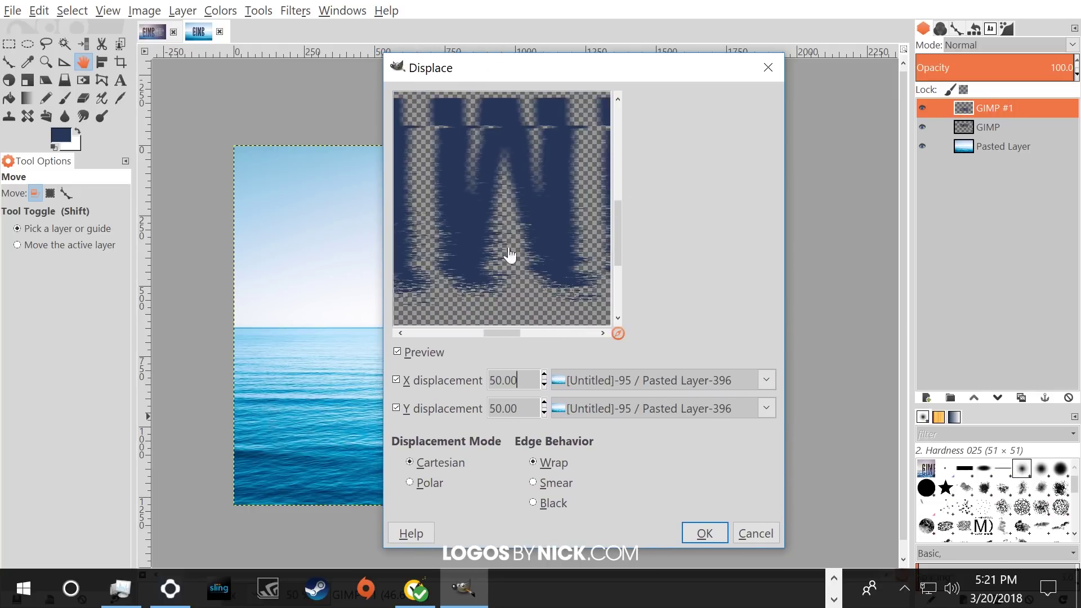
left_click_drag(517, 337, 489, 332)
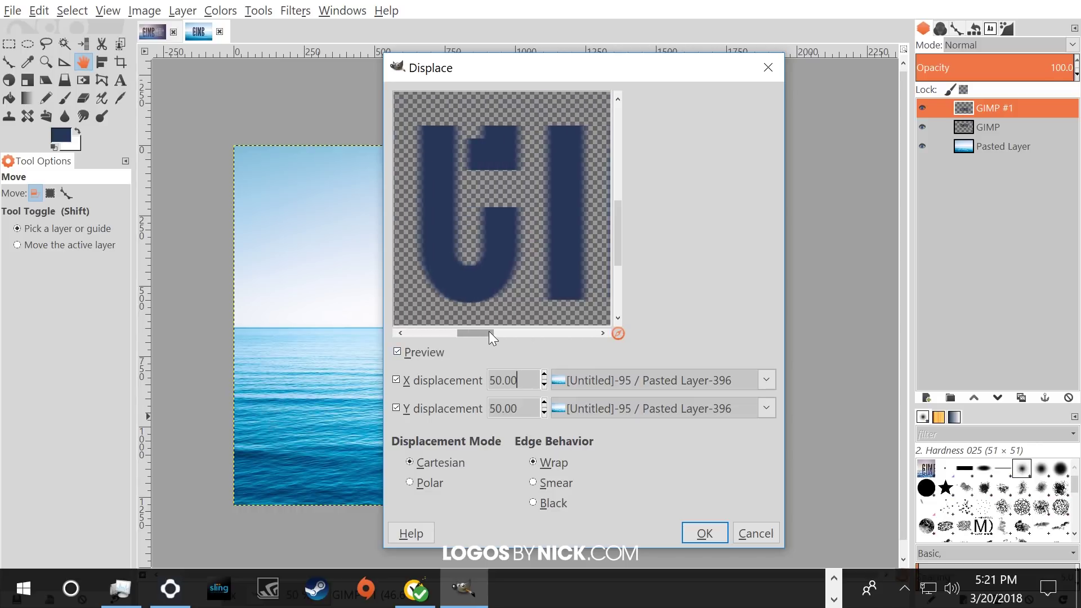
Step: Preview the ripple with X and Y displacement both set to 20
left_click_drag(517, 380, 465, 380)
type("20")
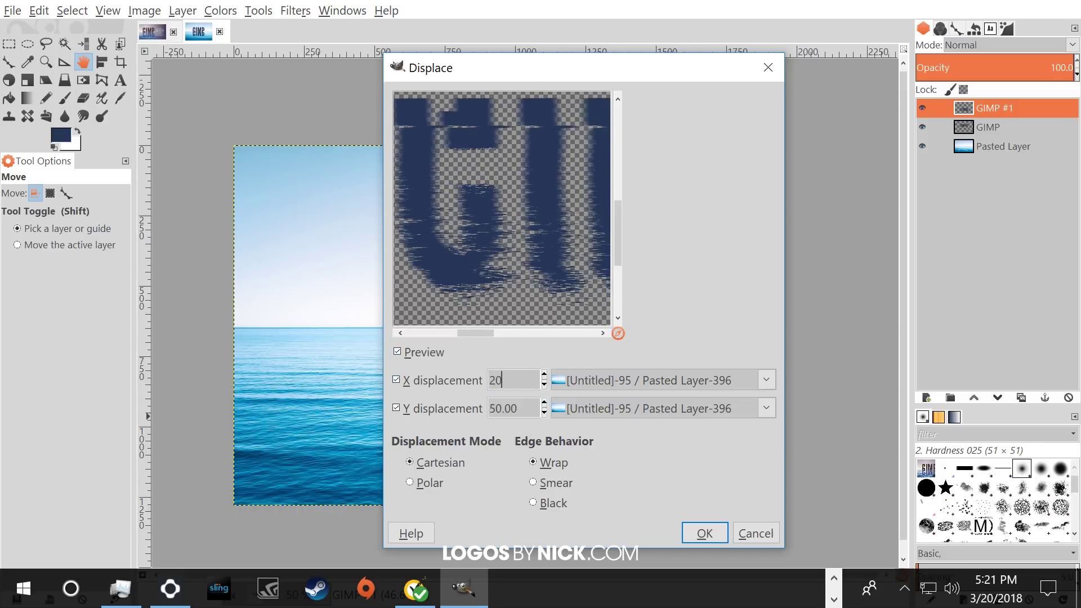
left_click_drag(517, 409, 474, 404)
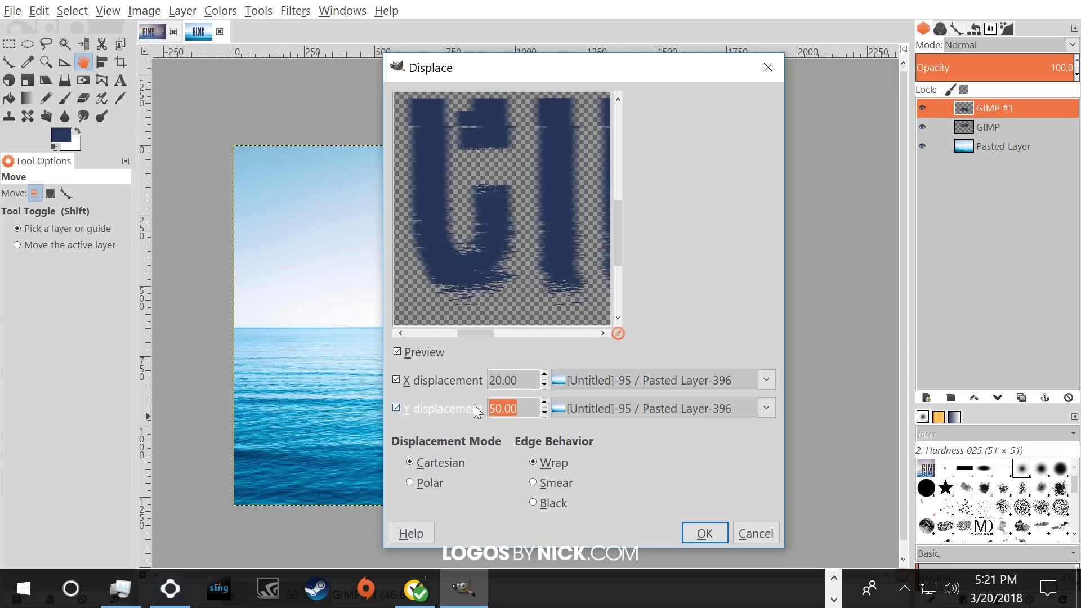
type("20")
left_click(517, 380)
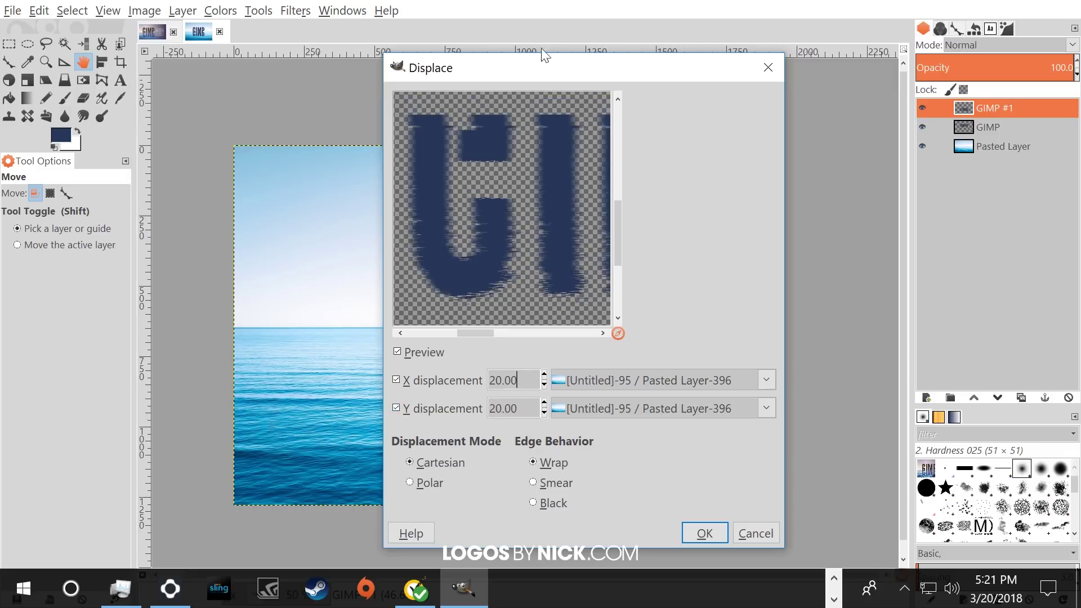
Step: Return X and Y displacement to 50.00 and apply the Displace filter
left_click_drag(517, 380, 445, 374)
type("50")
key("Tab")
type("50")
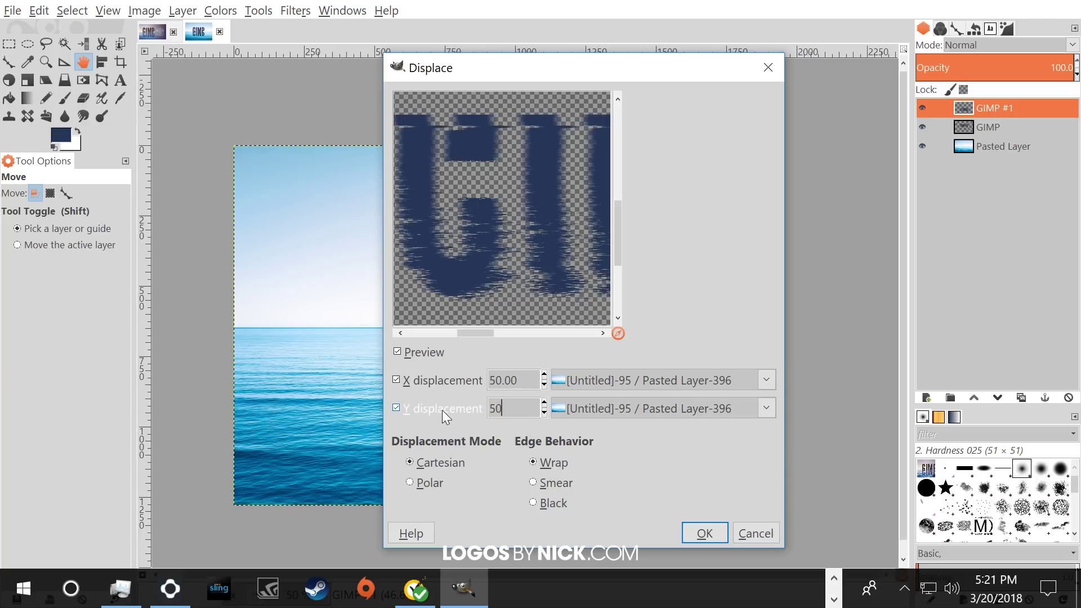
left_click(517, 380)
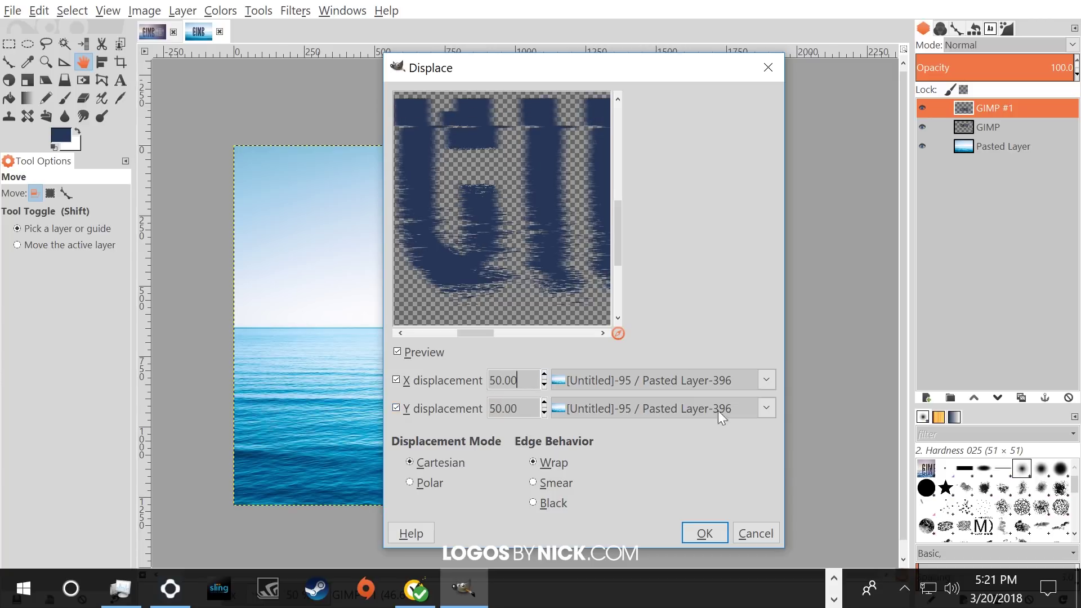
left_click(698, 533)
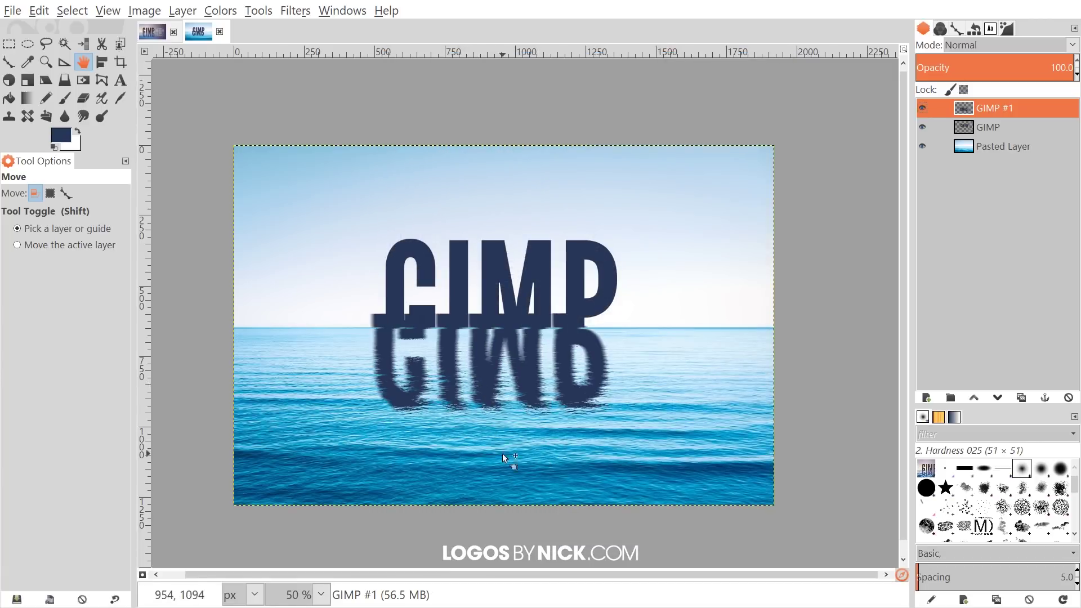
Step: Lower GIMP #1 opacity to about 50.7 and nudge the reflection slightly right beneath the letters
left_click_drag(489, 411, 528, 386)
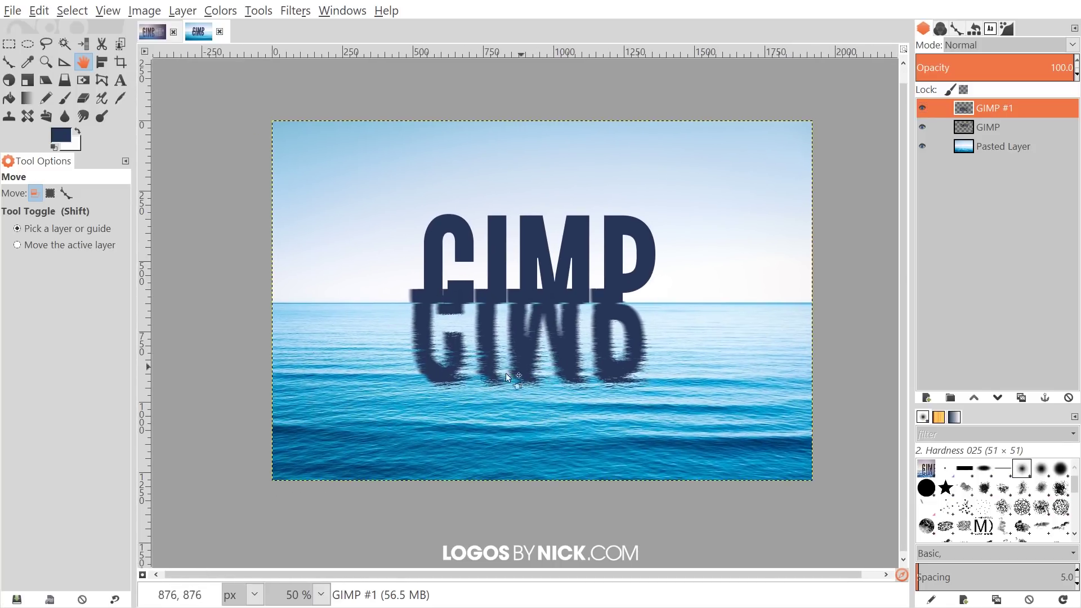
key("1")
scroll(495, 377, "down", 3)
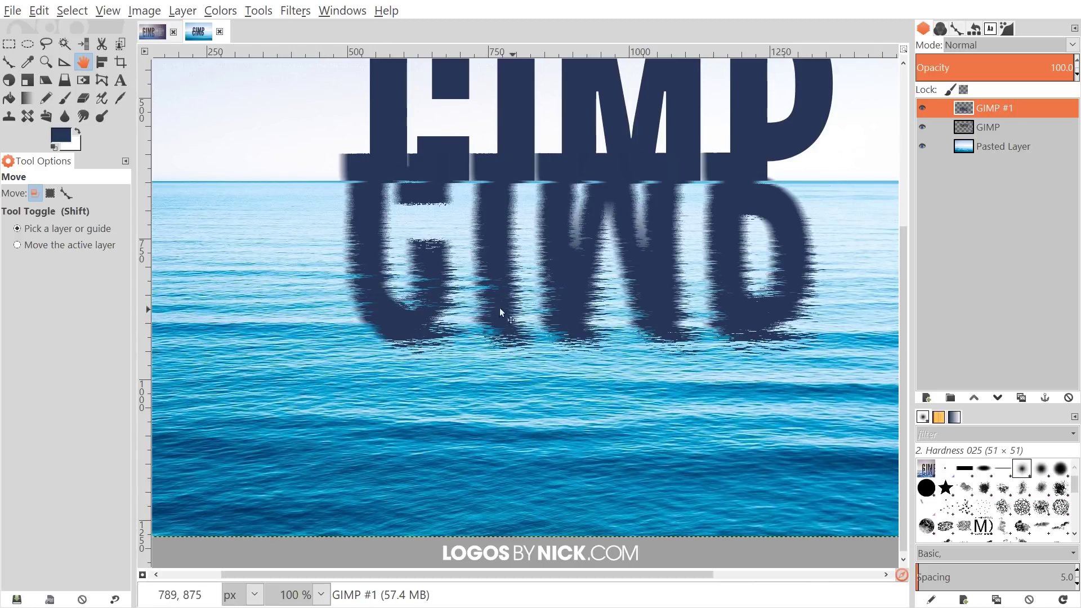
scroll(499, 307, "right", 5)
scroll(499, 308, "up", 2)
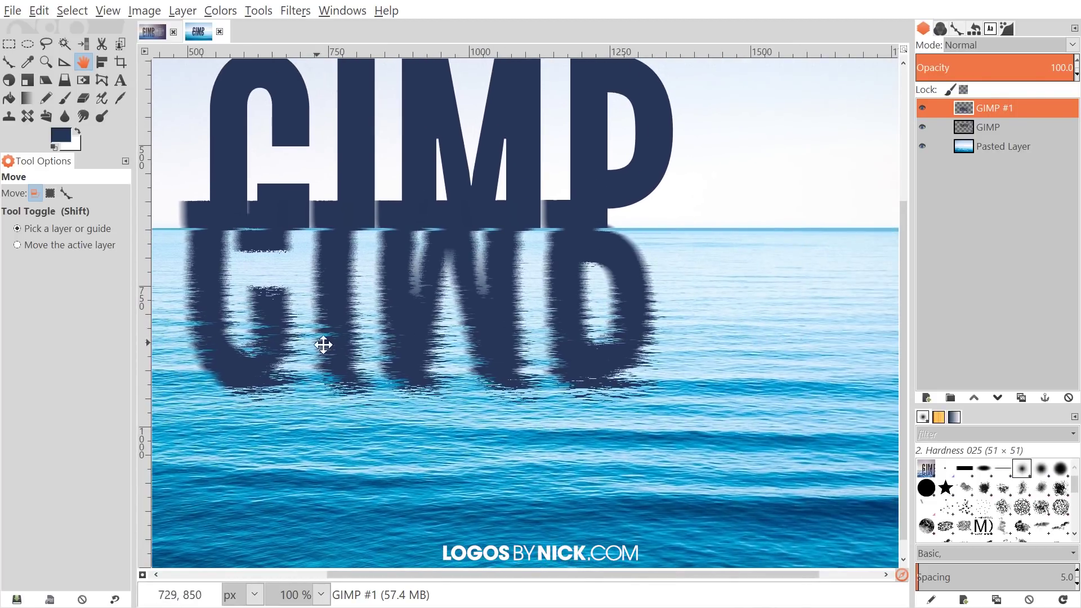
scroll(627, 305, "left", 5)
scroll(627, 305, "up", 1)
scroll(623, 292, "up", 2)
scroll(623, 293, "right", 1)
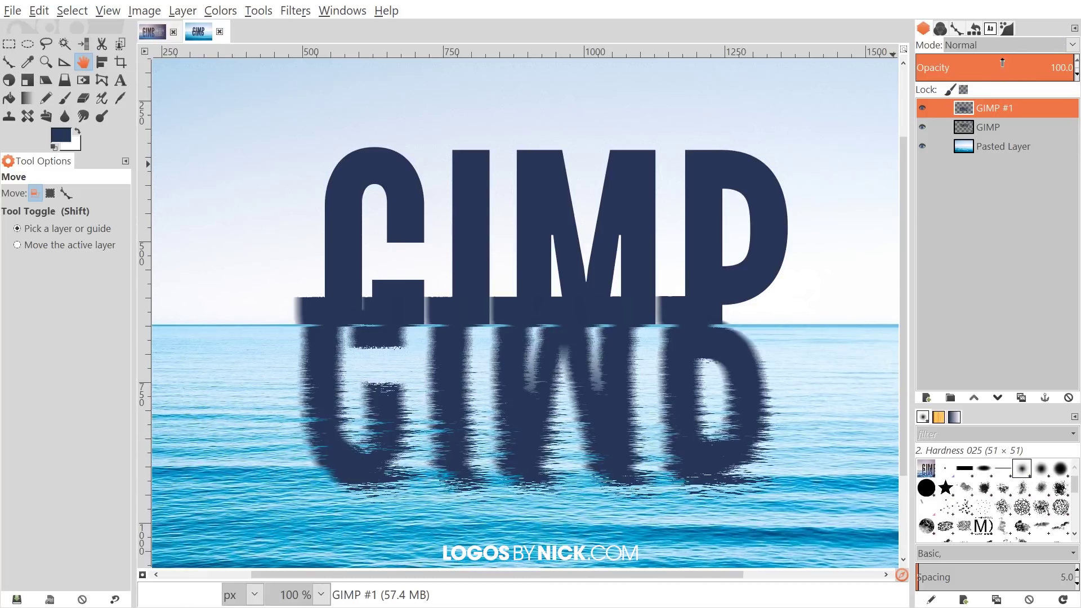
left_click_drag(1003, 62, 996, 67)
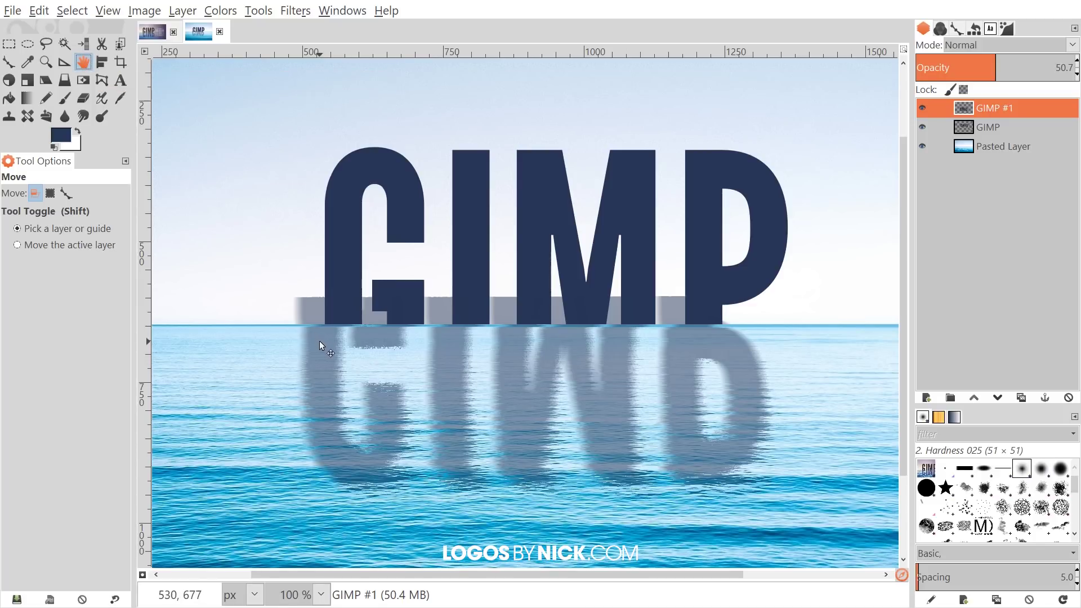
left_click_drag(319, 340, 338, 346)
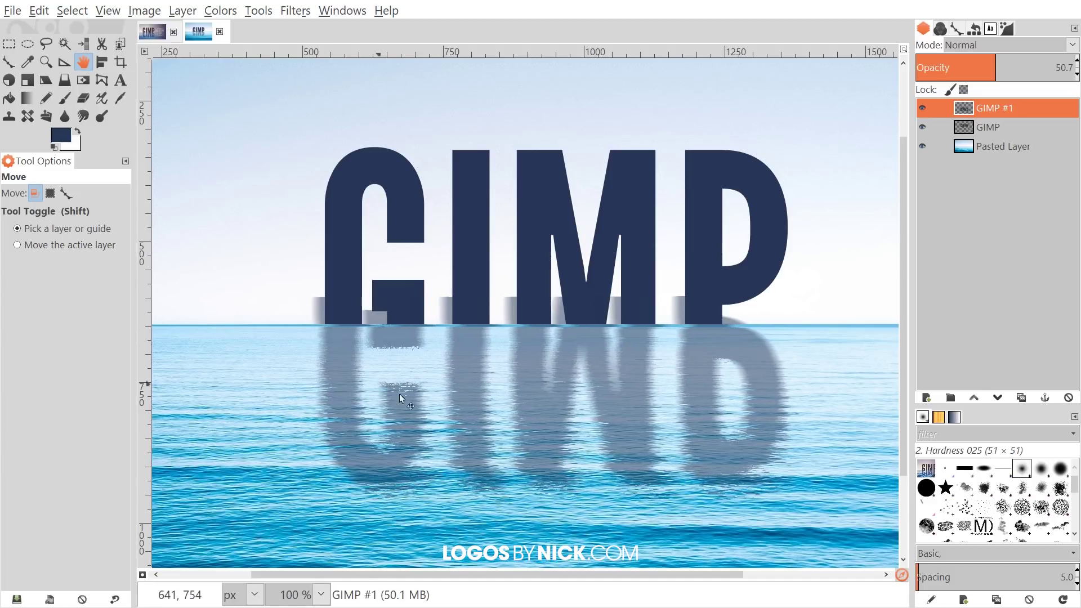
Step: Draw a rectangular selection over the band above the horizon, pulling its left edge inward
left_click(9, 45)
left_click_drag(259, 230, 777, 326)
scroll(265, 310, "up", 1)
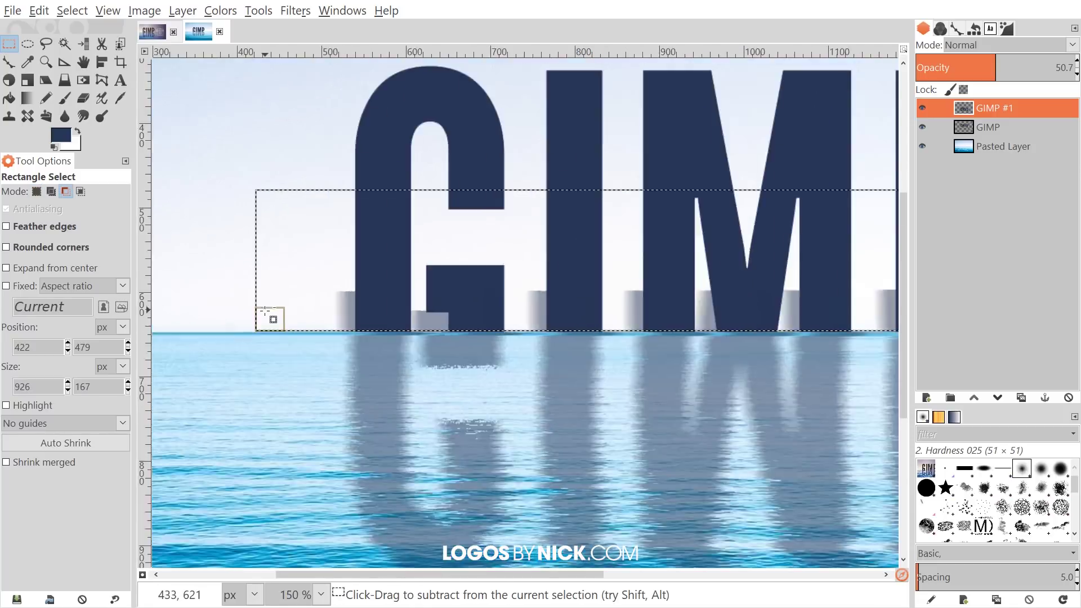
scroll(265, 310, "up", 3)
left_click_drag(256, 337, 388, 337)
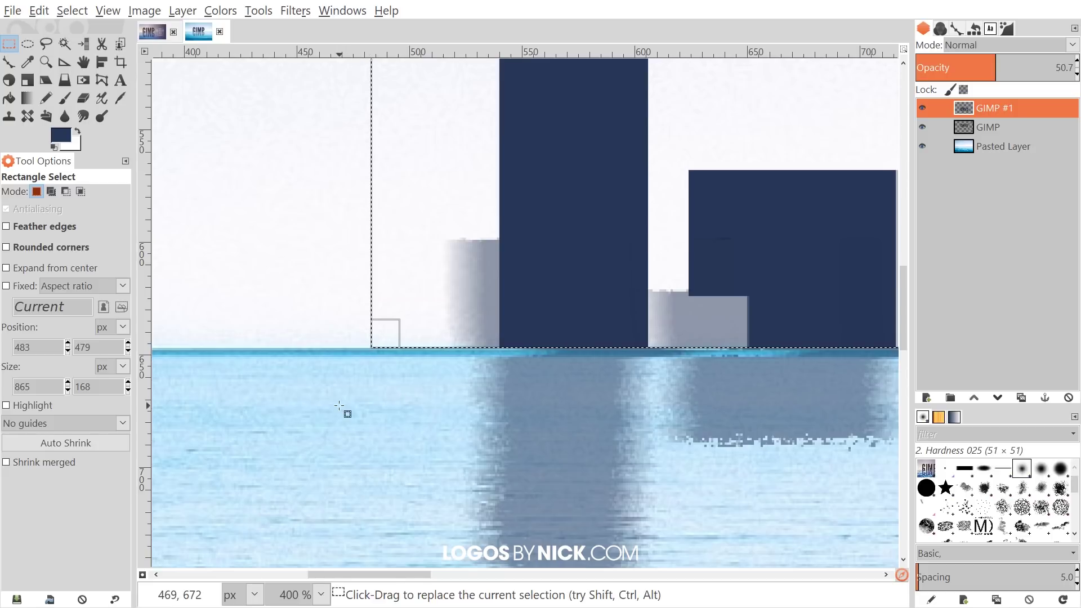
Step: Delete the selected strip from GIMP #1 to clear the stray ripples above the horizon
scroll(438, 413, "right", 4)
scroll(437, 413, "up", 1)
key("1")
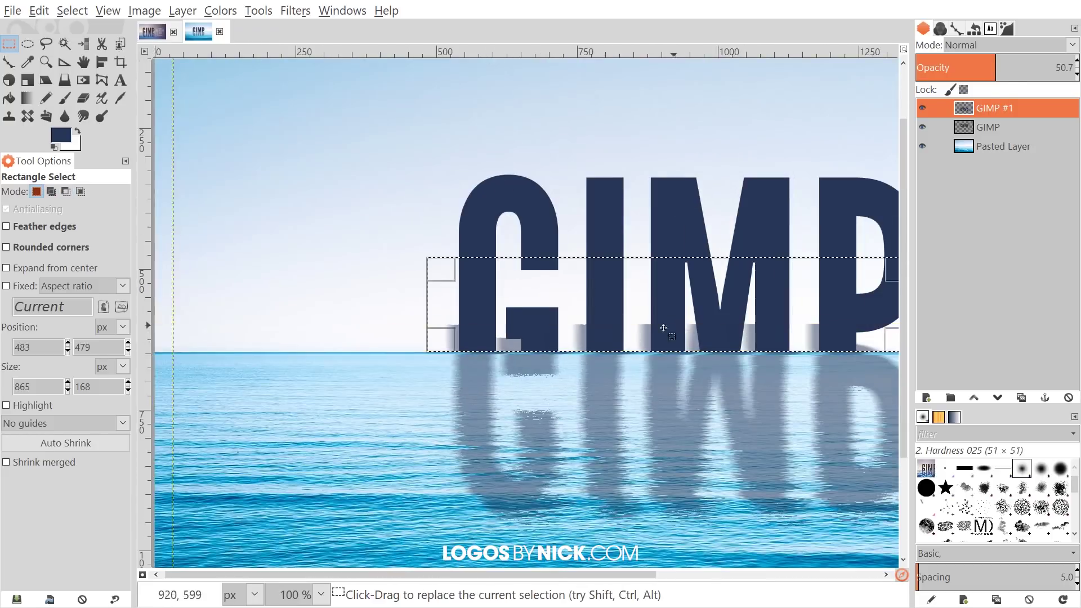
scroll(556, 434, "right", 8)
scroll(794, 335, "left", 4)
scroll(794, 335, "down", 2)
key("Delete")
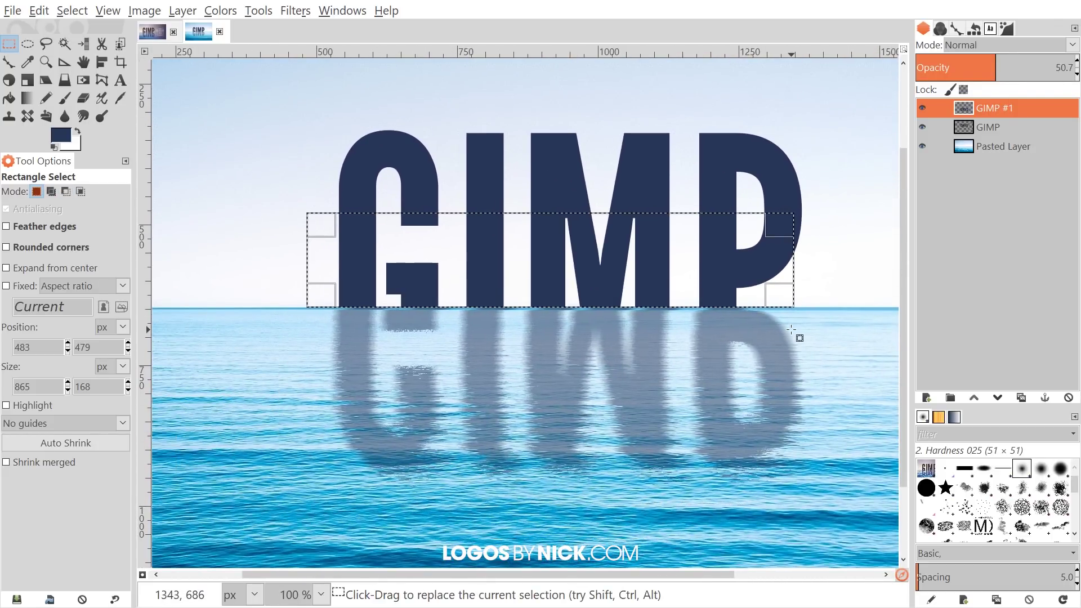
left_click(47, 10)
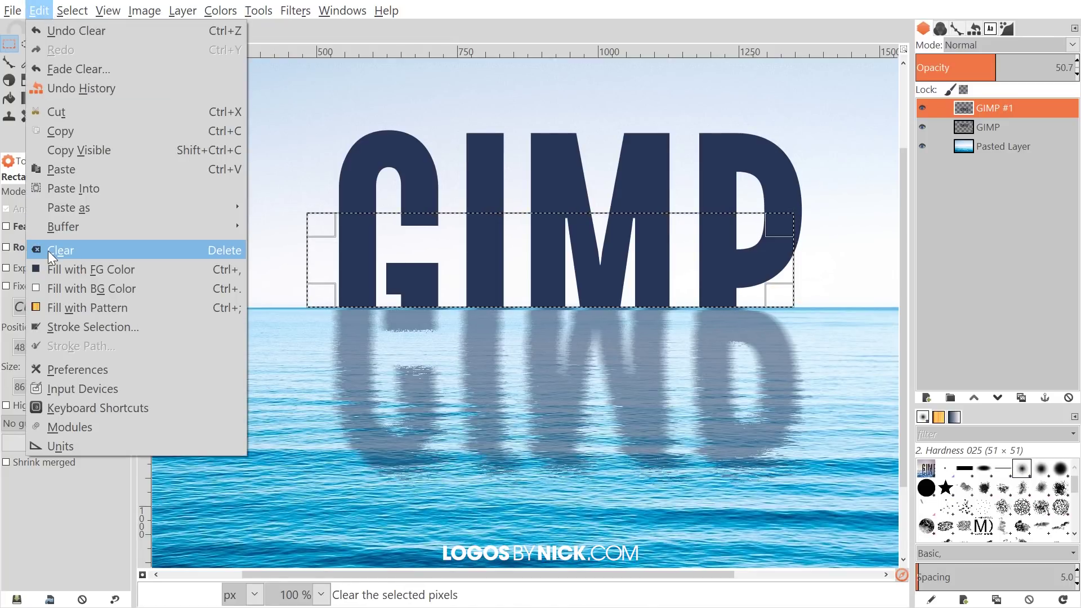
left_click(50, 10)
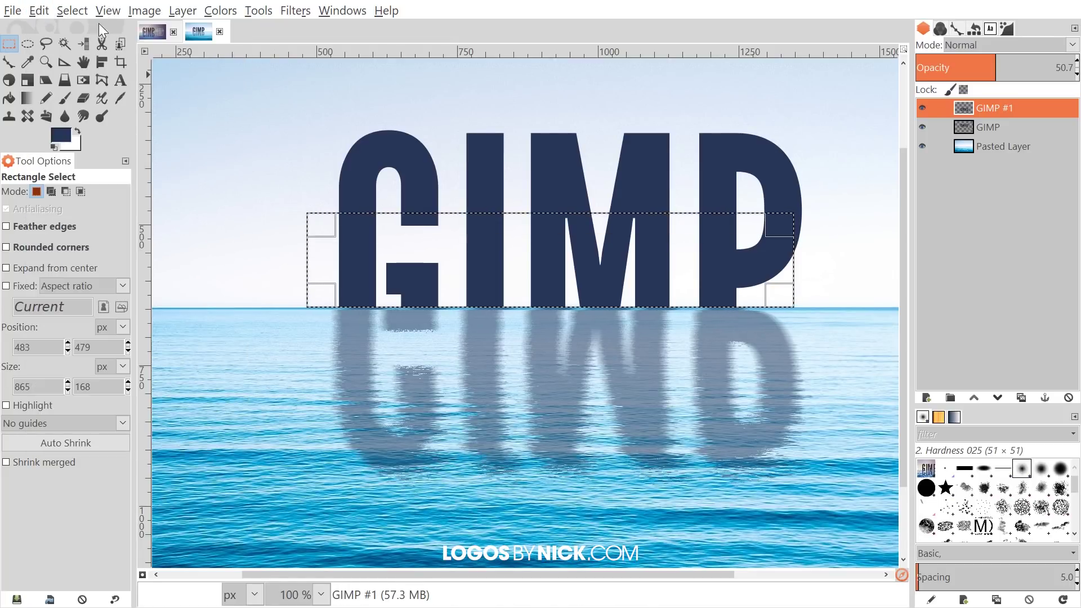
Step: Remove the selection with Select > None and zoom out to the whole image
left_click(73, 10)
left_click(83, 55)
scroll(828, 321, "down", 2)
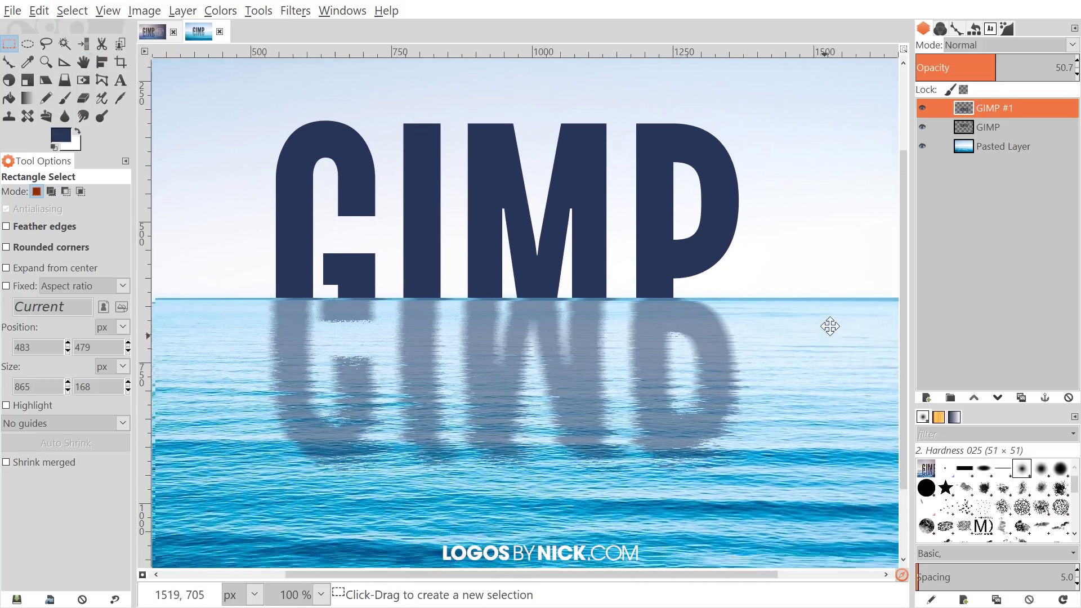
scroll(662, 298, "up", 3)
scroll(586, 368, "left", 2)
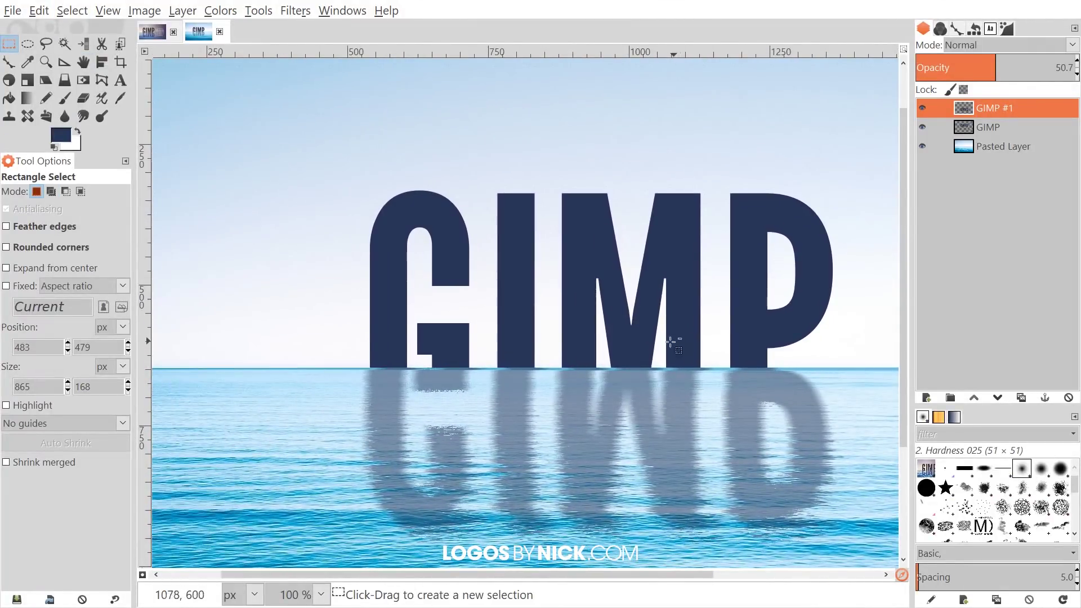
key("ctrl")
scroll(582, 360, "down", 2)
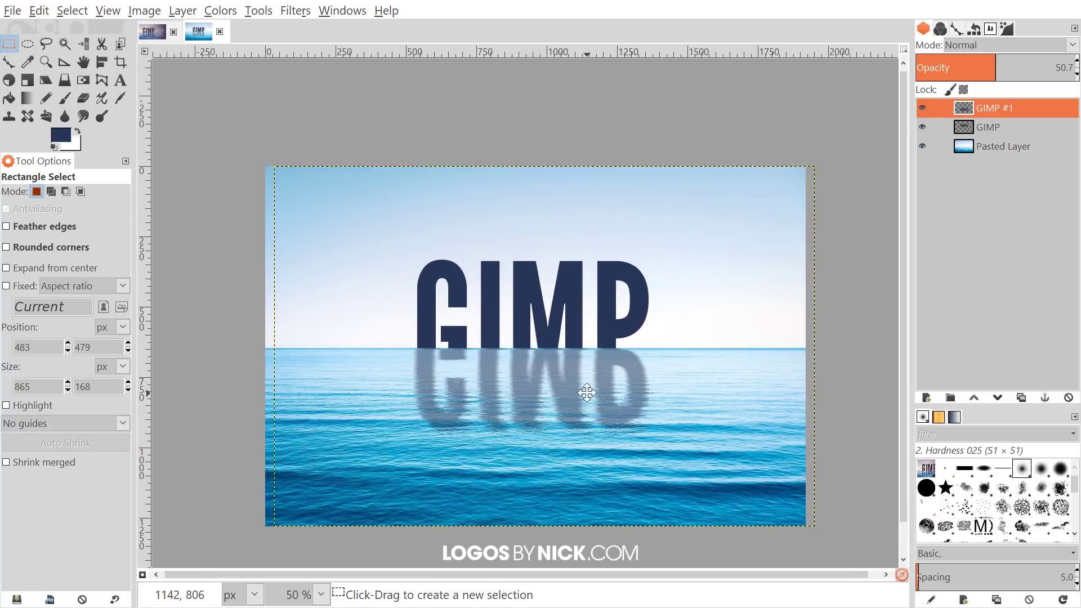
scroll(586, 394, "down", 1)
Step: Set GIMP #1 back to 100 opacity and switch its layer mode to Grain merge
left_click_drag(997, 68, 1077, 68)
scroll(396, 374, "right", 1)
scroll(396, 374, "down", 1)
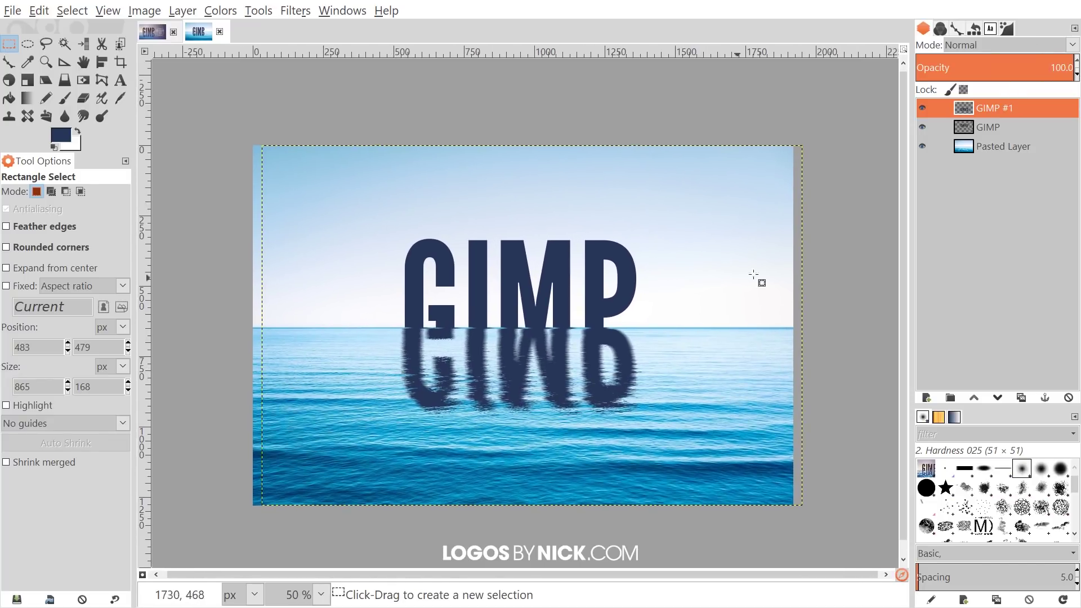
left_click(1005, 45)
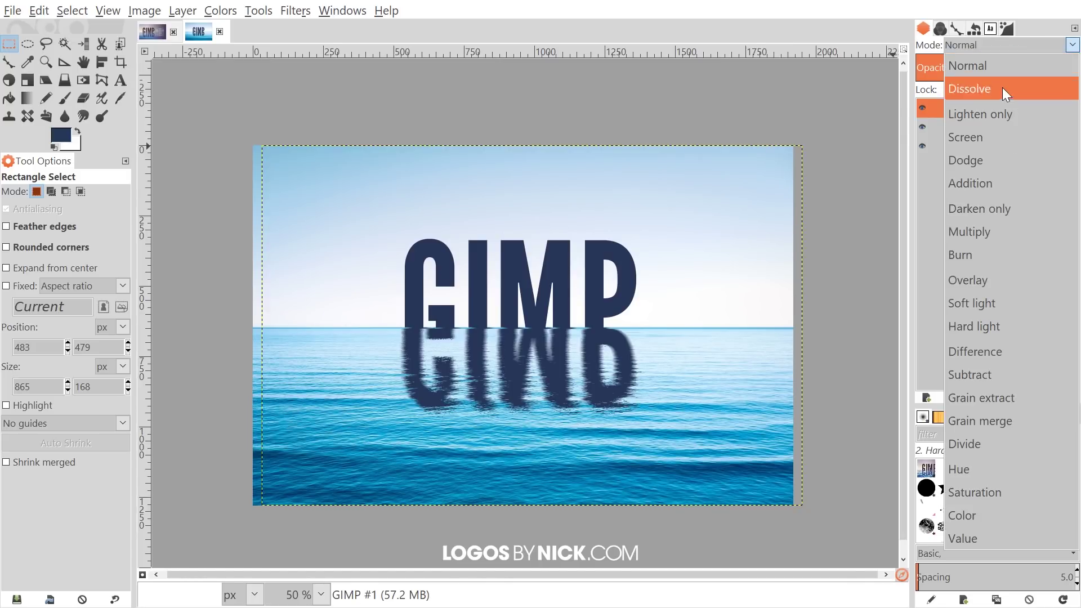
left_click(1009, 427)
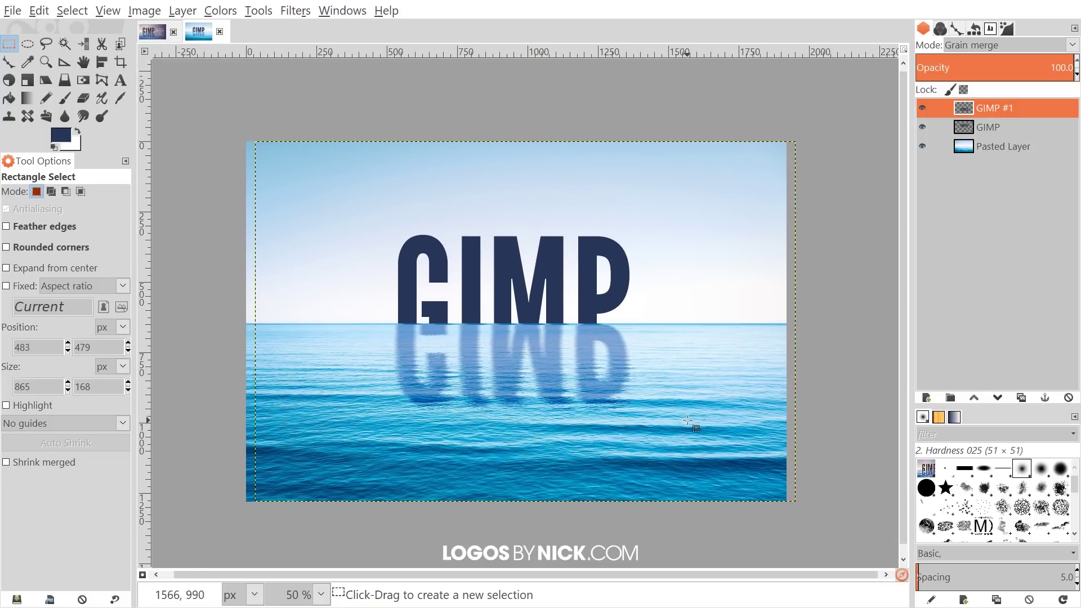